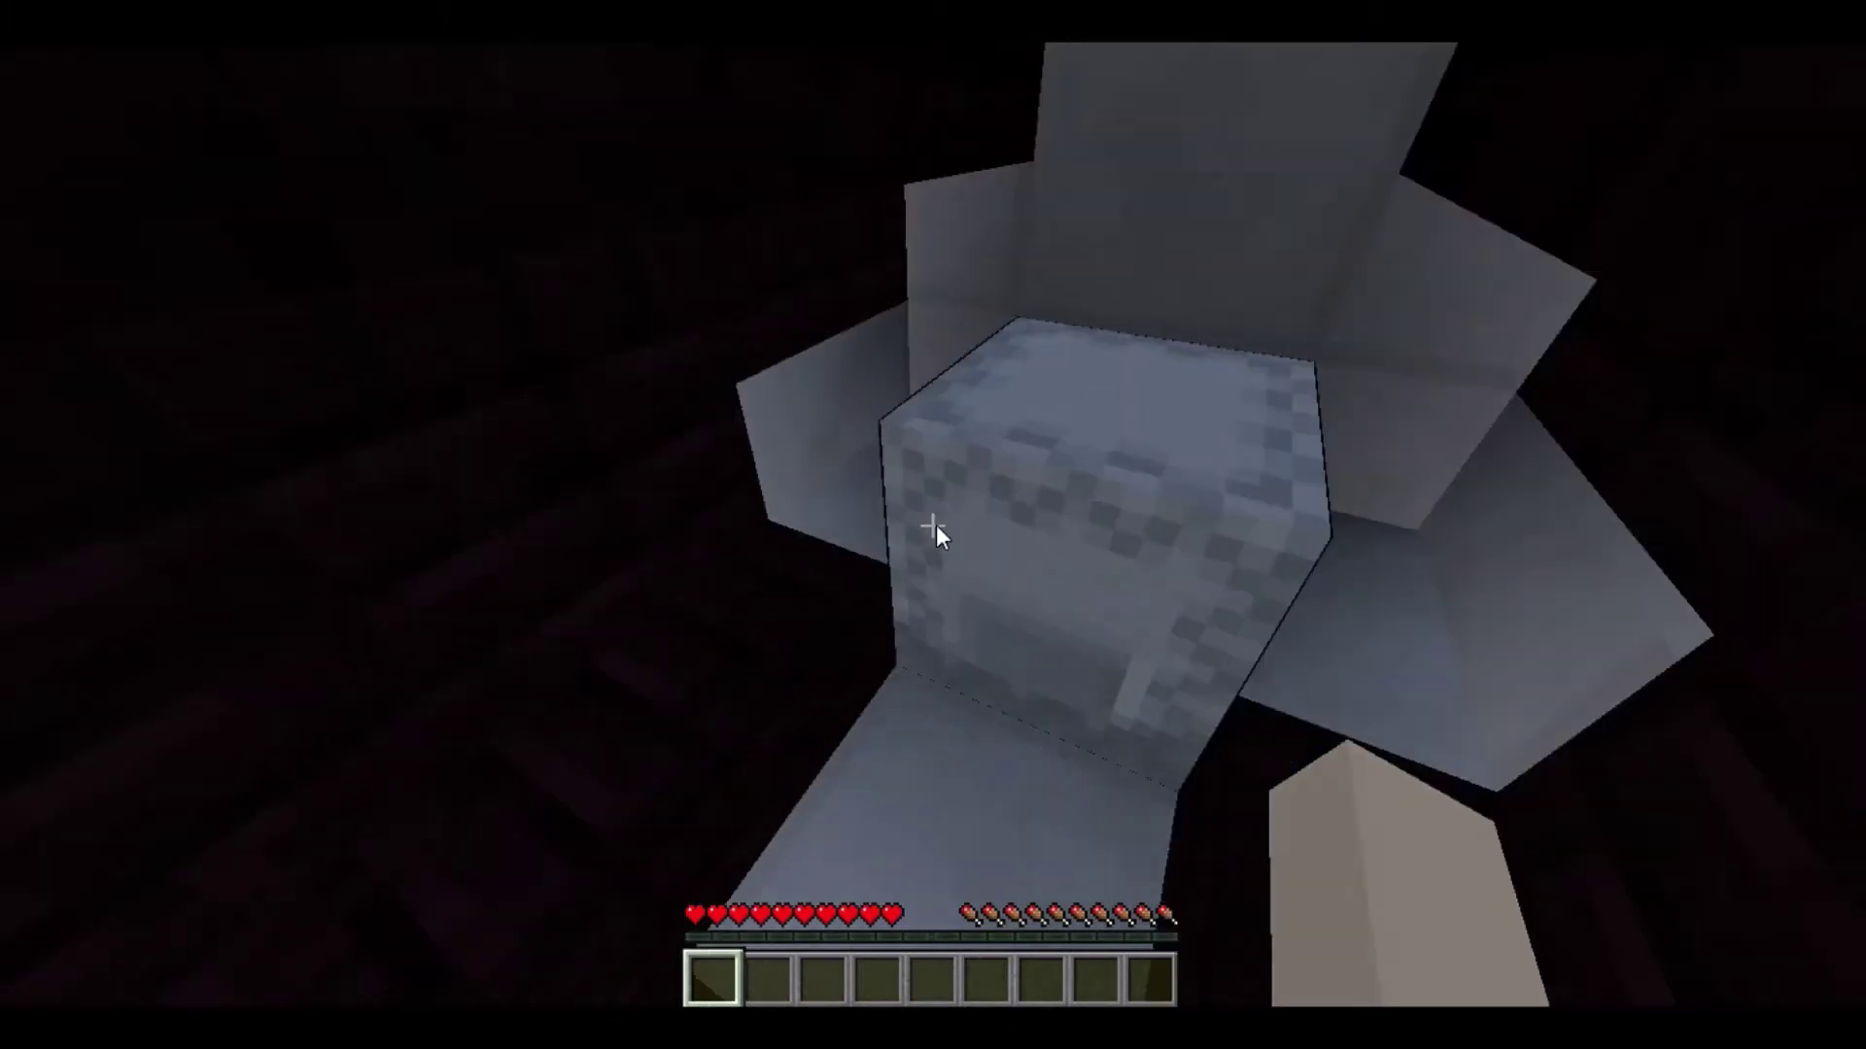
Move the TNT from the shulker box to the hotbar and press the floor button.
{"action": "right_click", "coordinate": [935, 525]}
{"action": "left_click", "coordinate": [709, 360], "text": "shift"}
{"action": "key", "text": "Escape"}
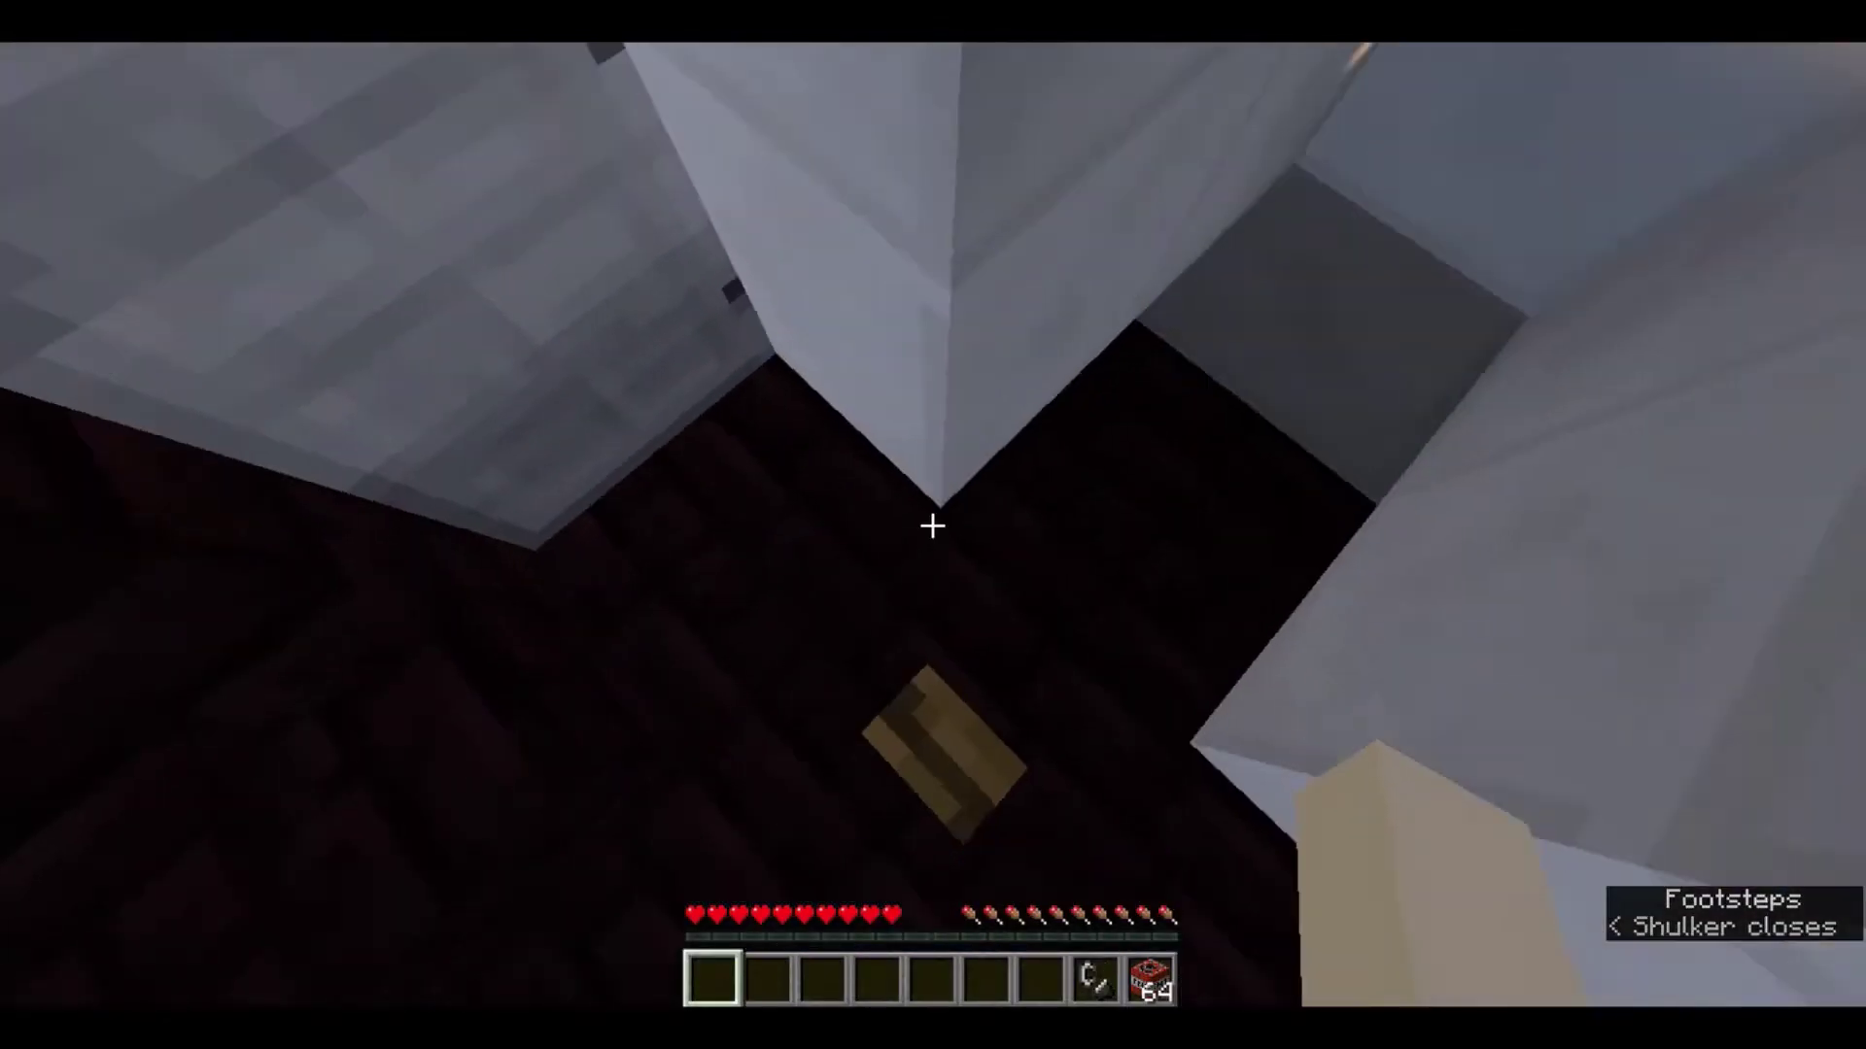
{"action": "right_click", "coordinate": [933, 526]}
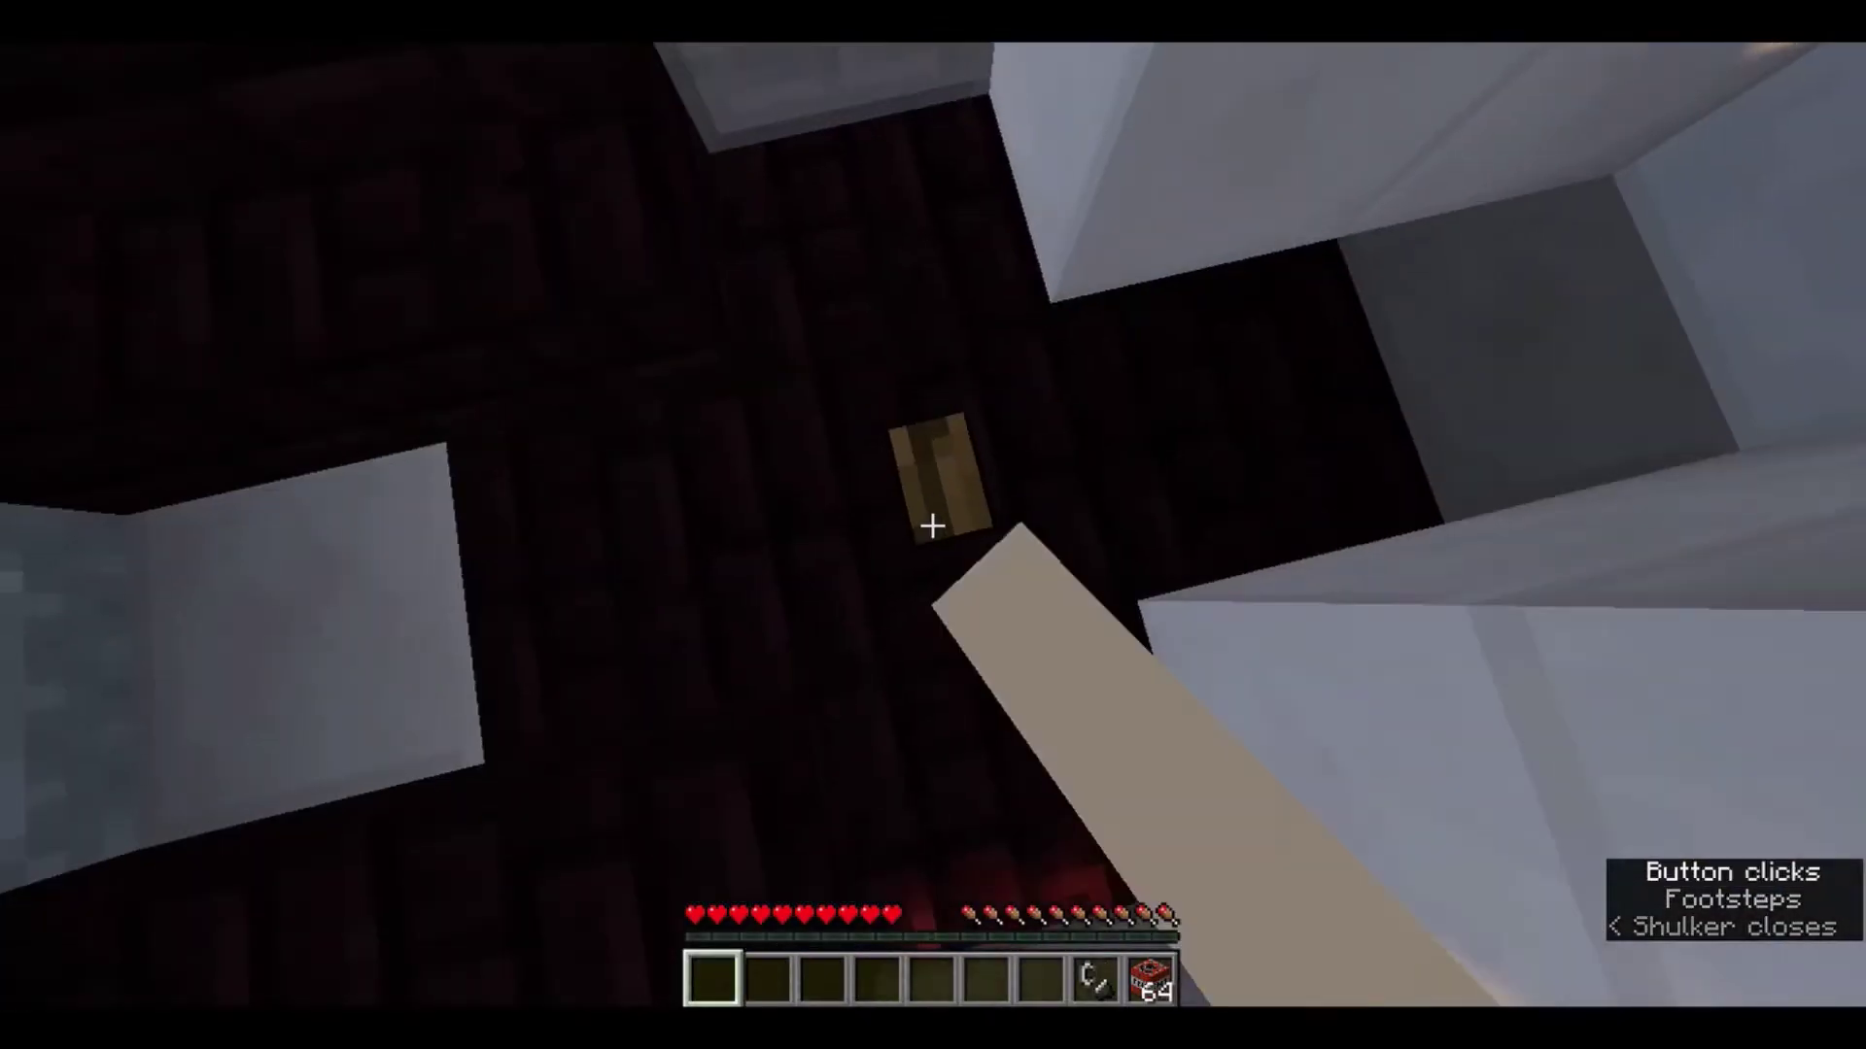
Climb onto the roof, cross it and open the wooden double door.
{"action": "key", "text": "w"}
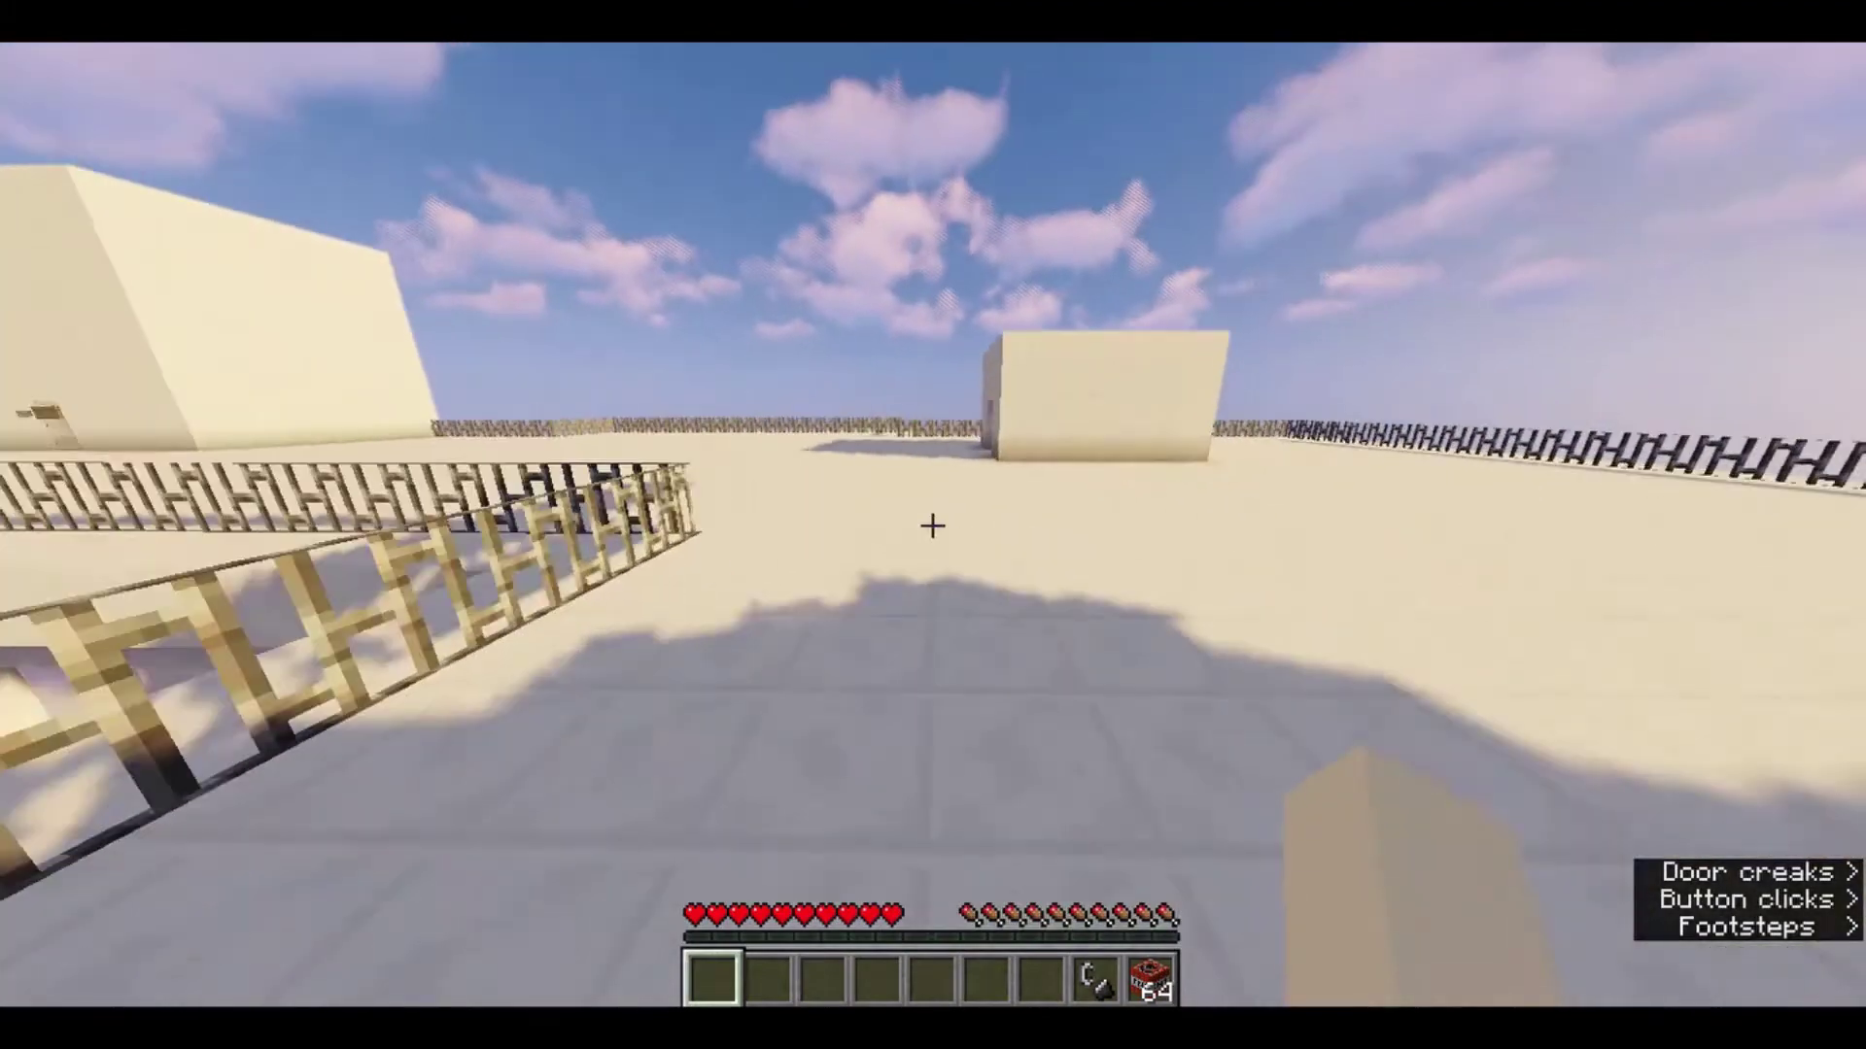
{"action": "key", "text": "w"}
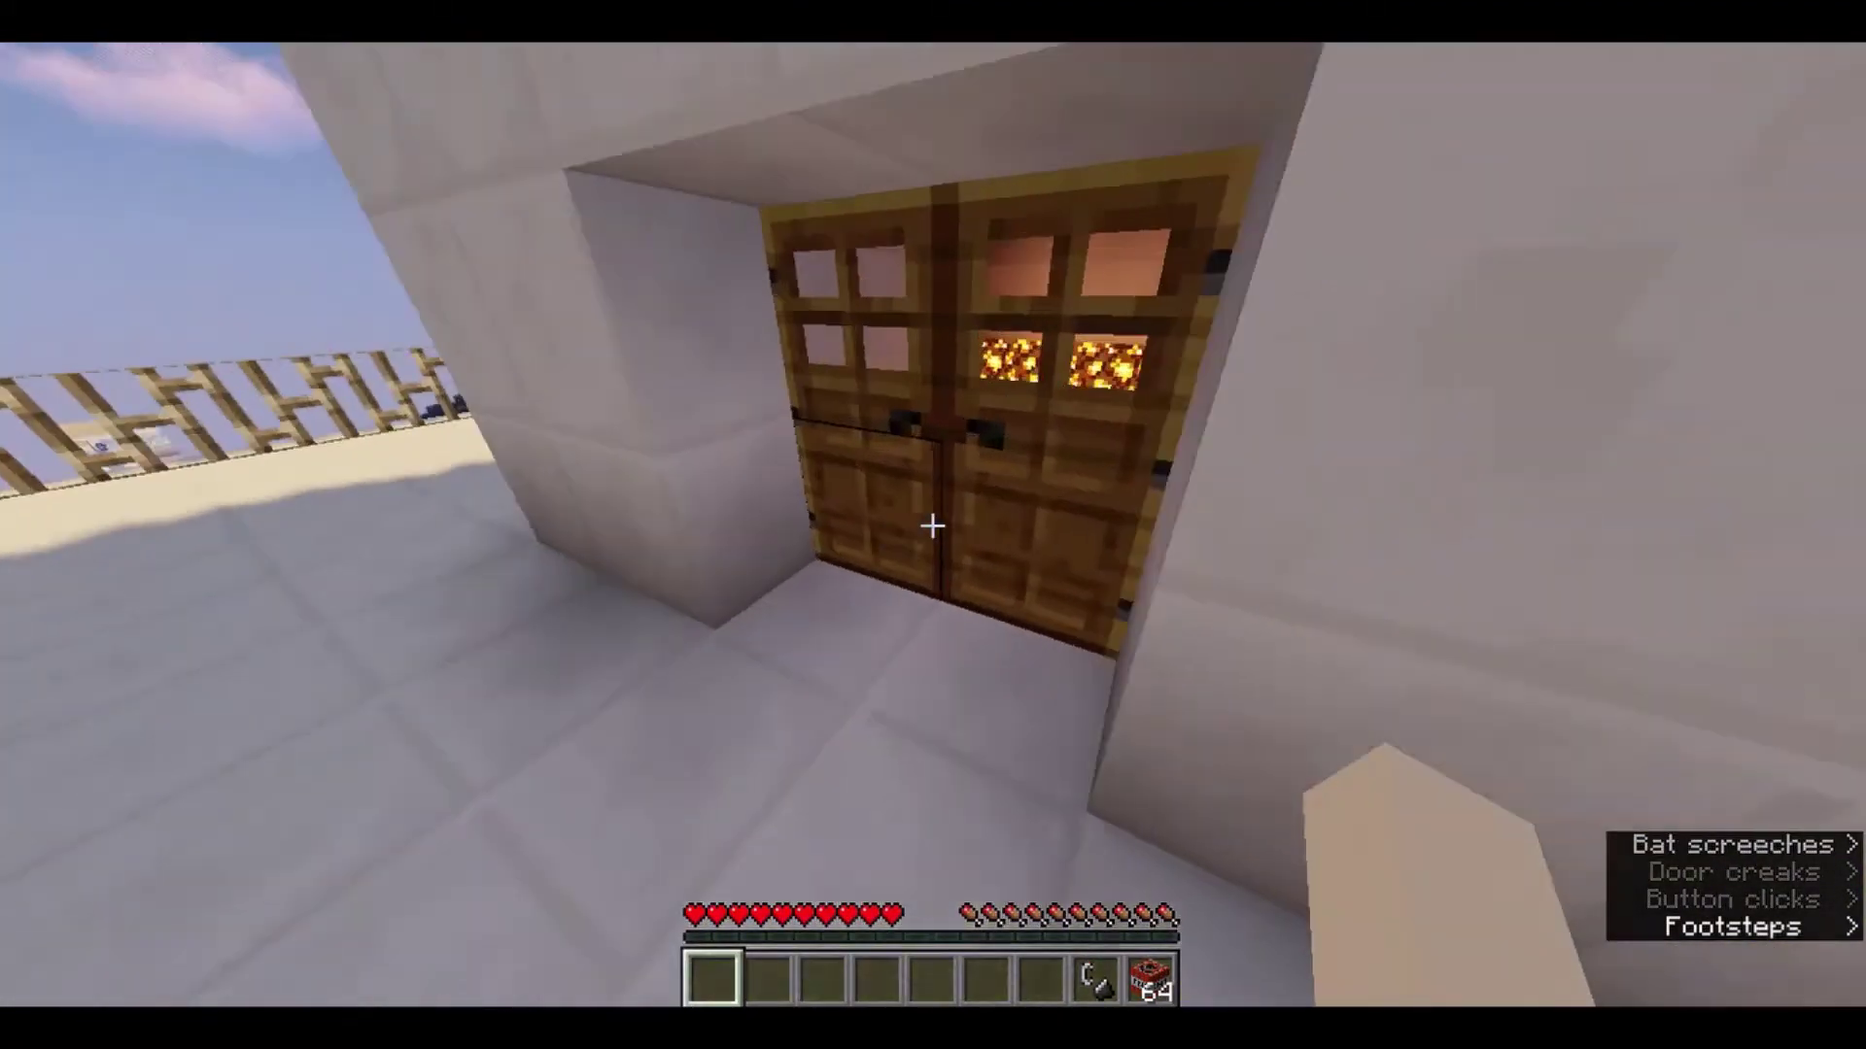
{"action": "right_click", "coordinate": [934, 526]}
{"action": "key", "text": "w"}
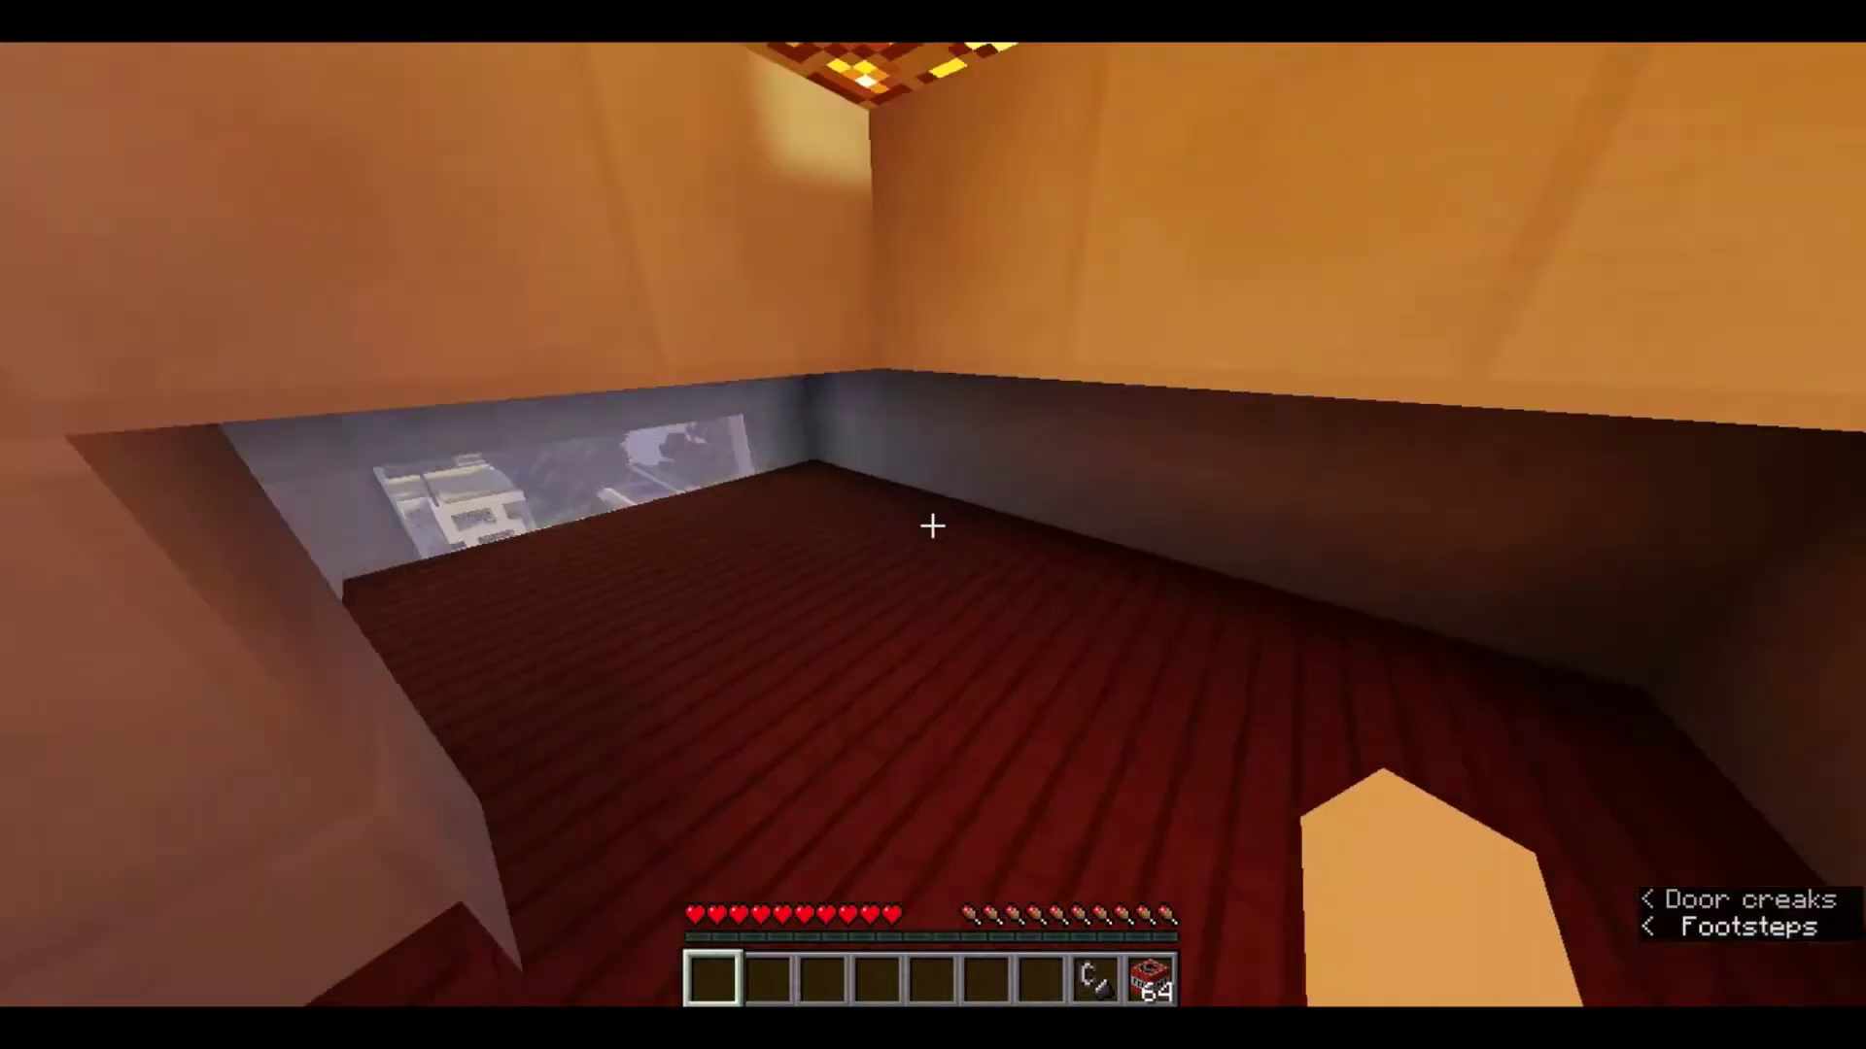
Walk the red-carpeted corridor holding TNT and enter the bookshelf classroom.
{"action": "key", "text": "w"}
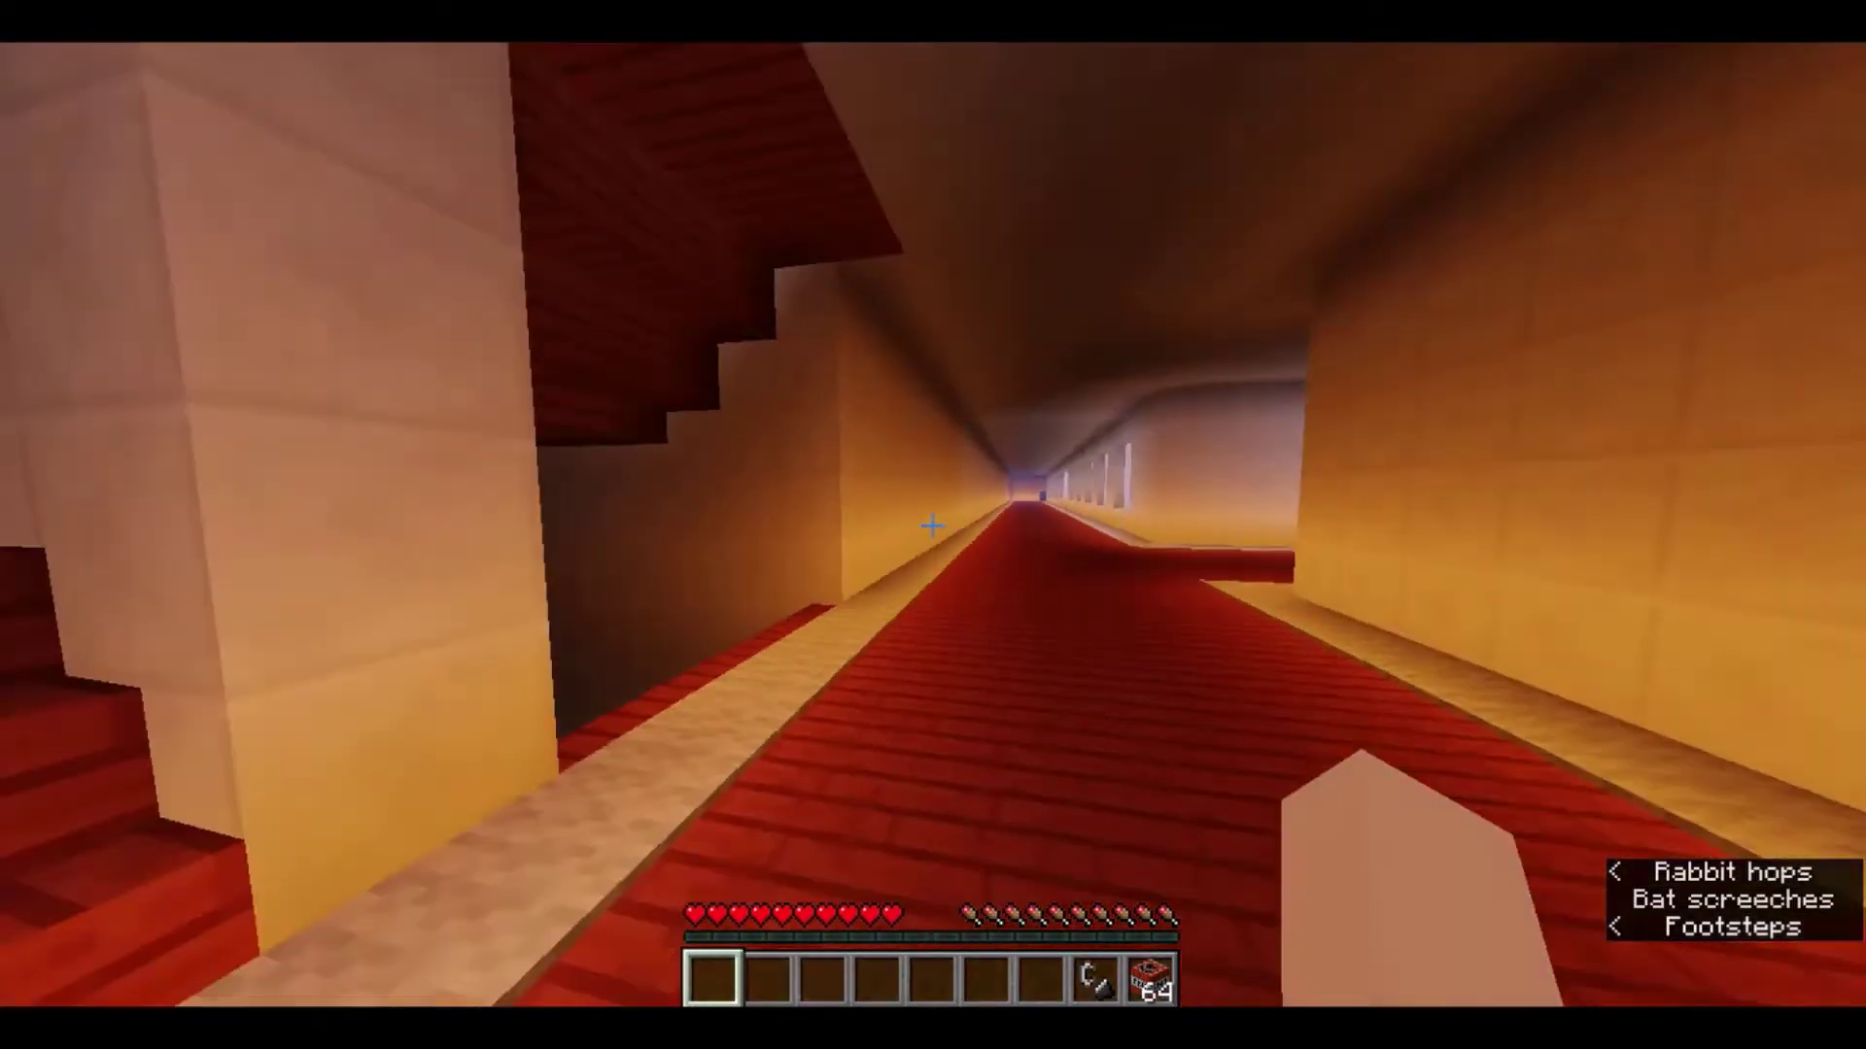
{"action": "key", "text": "5"}
{"action": "key", "text": "w"}
{"action": "key", "text": "9"}
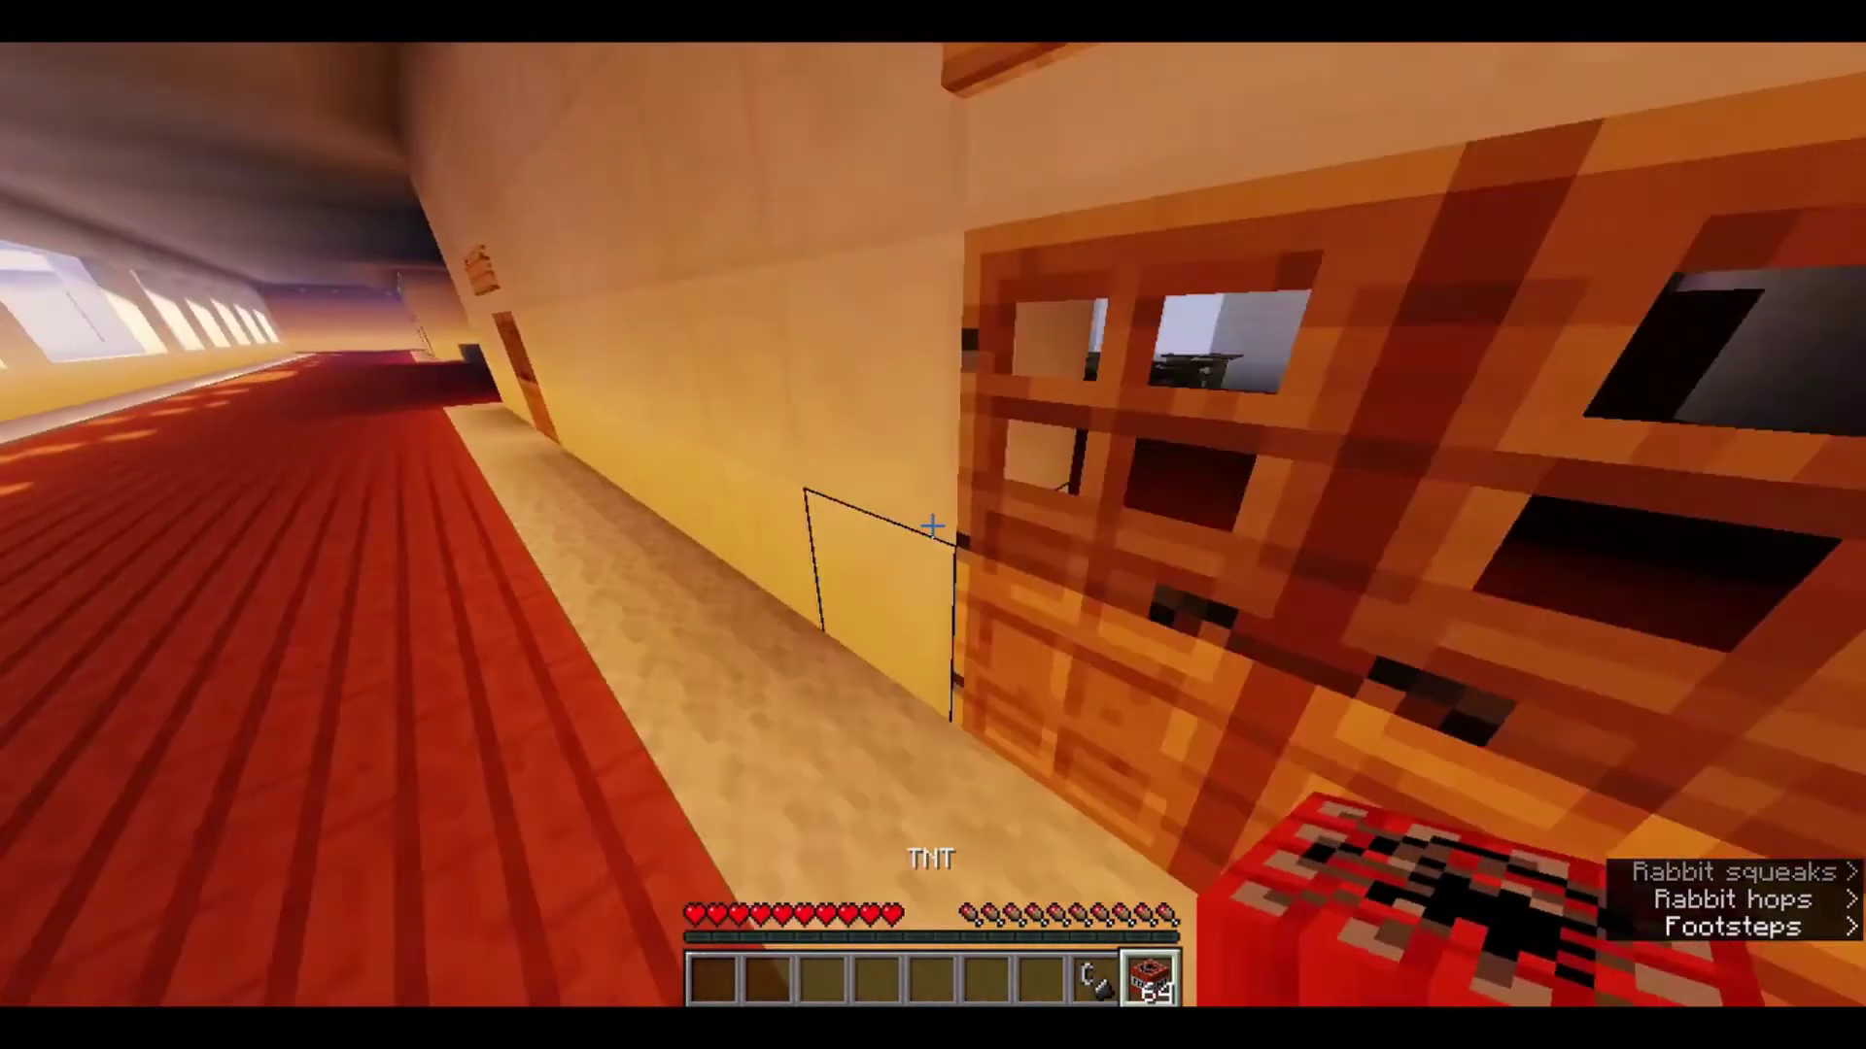
{"action": "right_click", "coordinate": [933, 524]}
{"action": "key", "text": "w"}
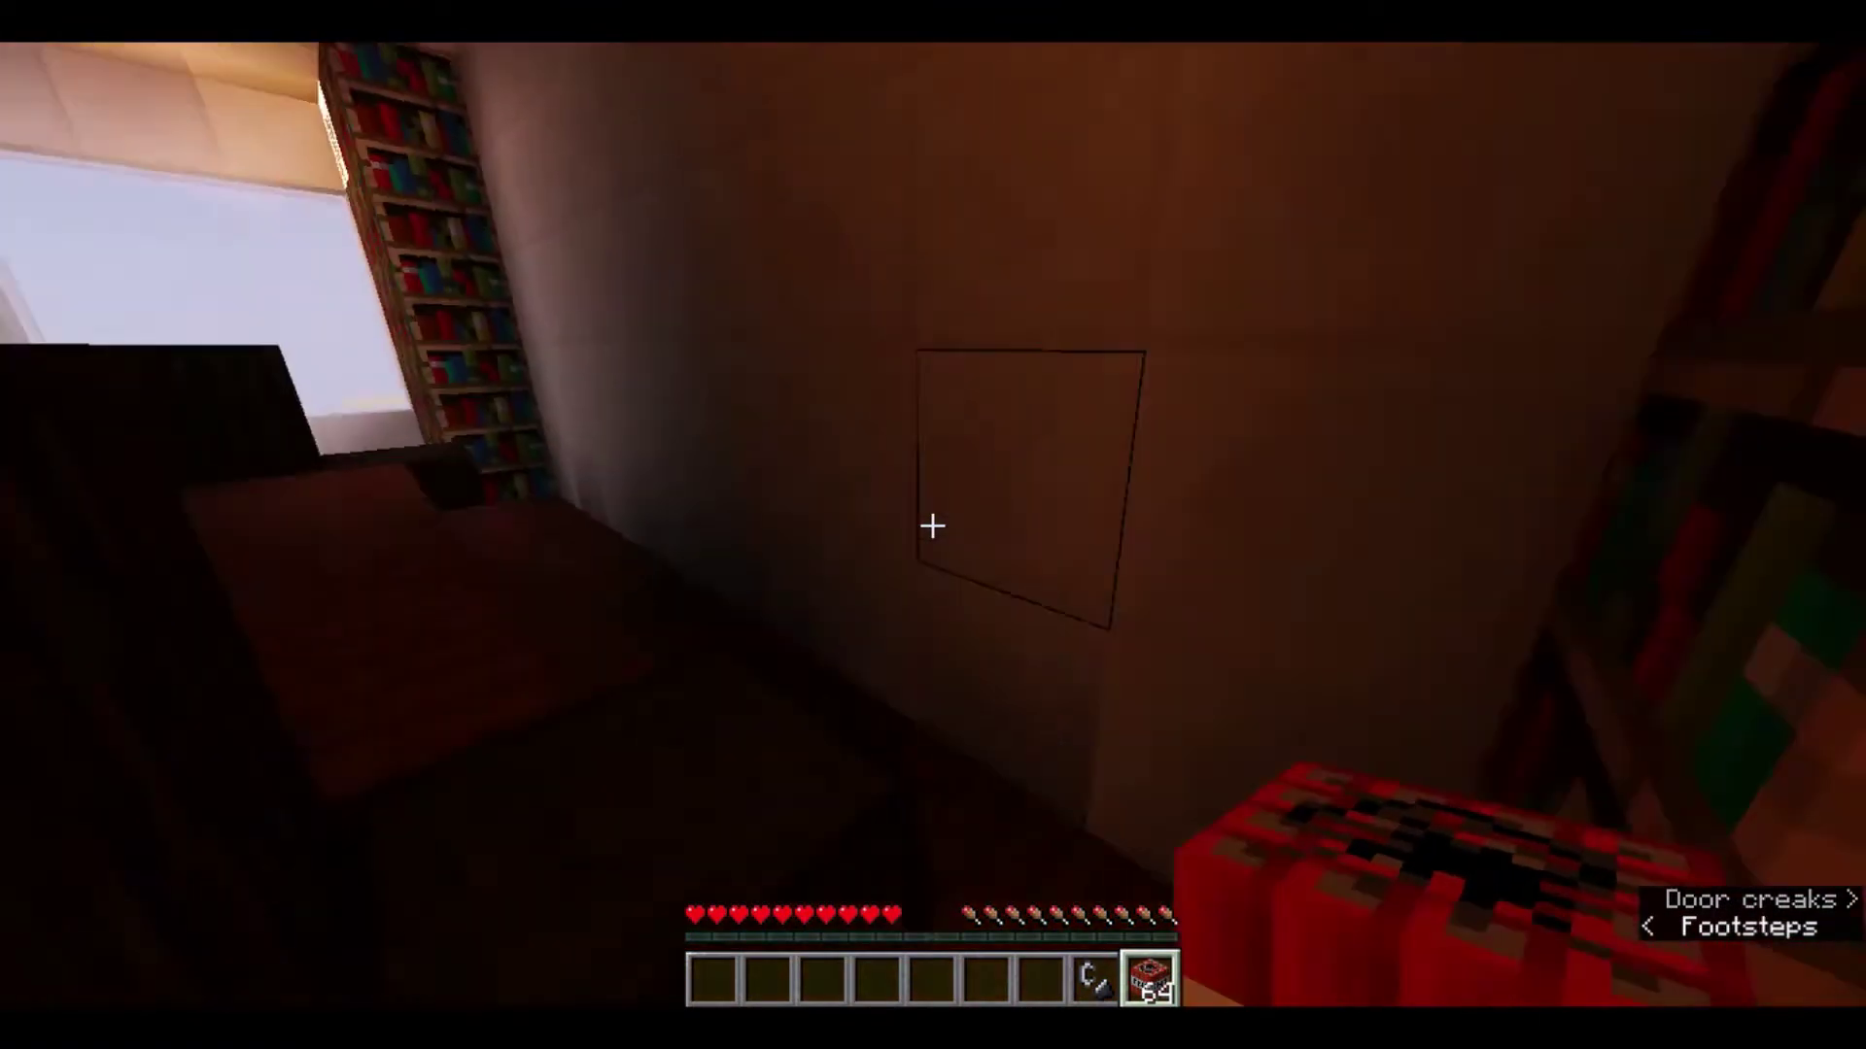
Place TNT blocks by the front desk and stack them higher.
{"action": "right_click", "coordinate": [934, 525]}
{"action": "right_click", "coordinate": [933, 525]}
{"action": "right_click", "coordinate": [933, 524]}
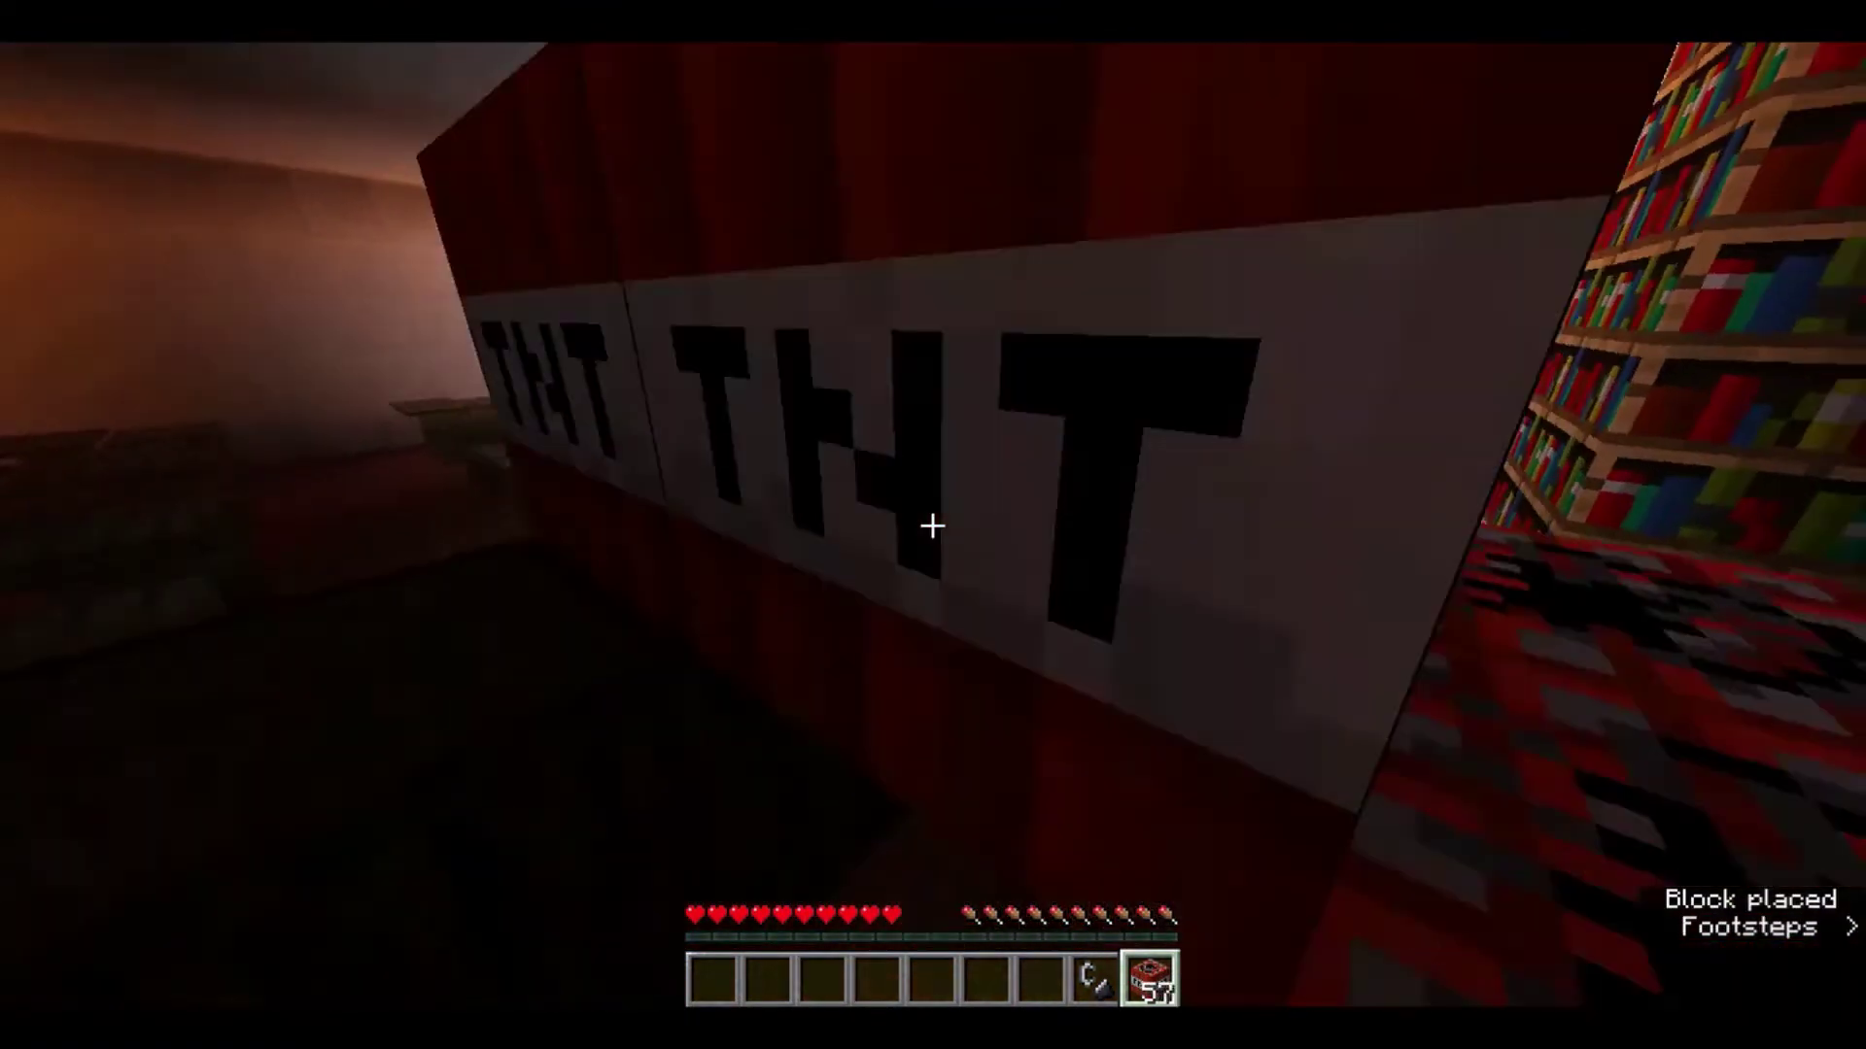
{"action": "right_click", "coordinate": [934, 525]}
{"action": "right_click", "coordinate": [934, 524]}
{"action": "right_click", "coordinate": [933, 525]}
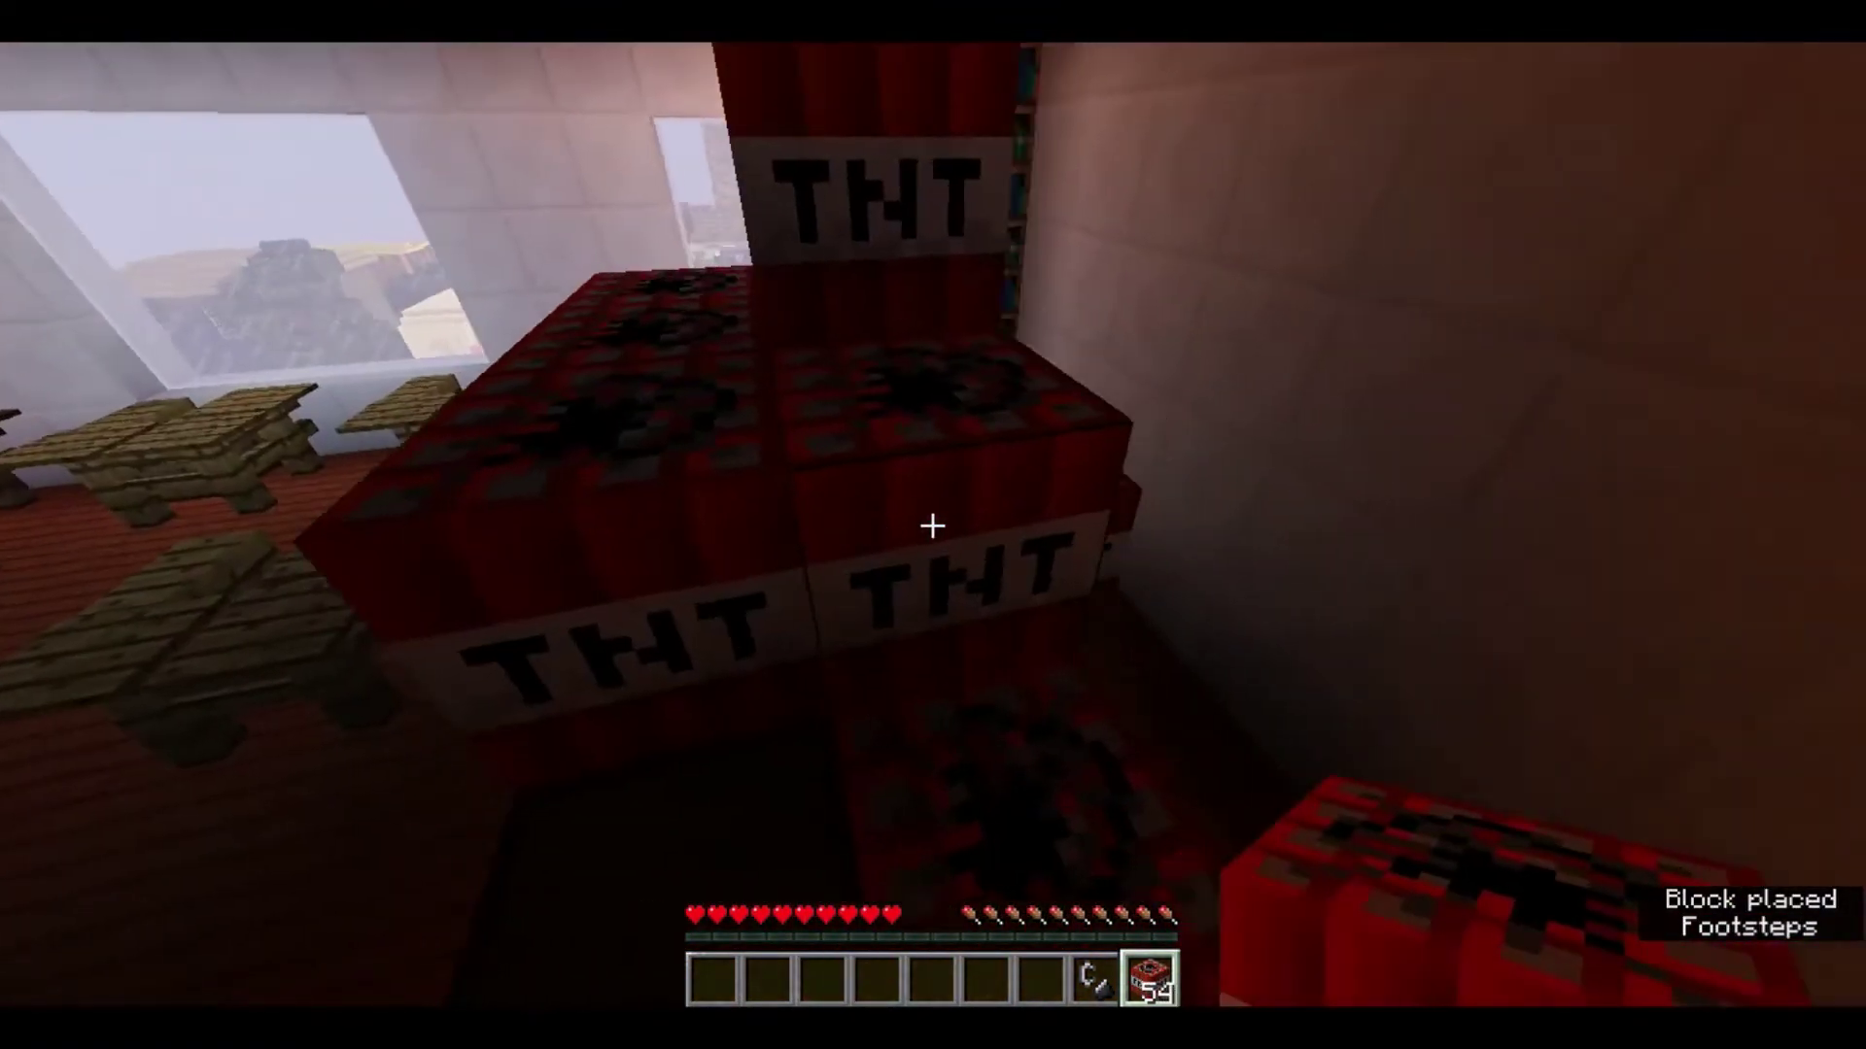
Extend the TNT pile beside the bookshelves, then ignite one block.
{"action": "right_click", "coordinate": [934, 525]}
{"action": "right_click", "coordinate": [934, 525]}
{"action": "right_click", "coordinate": [934, 526]}
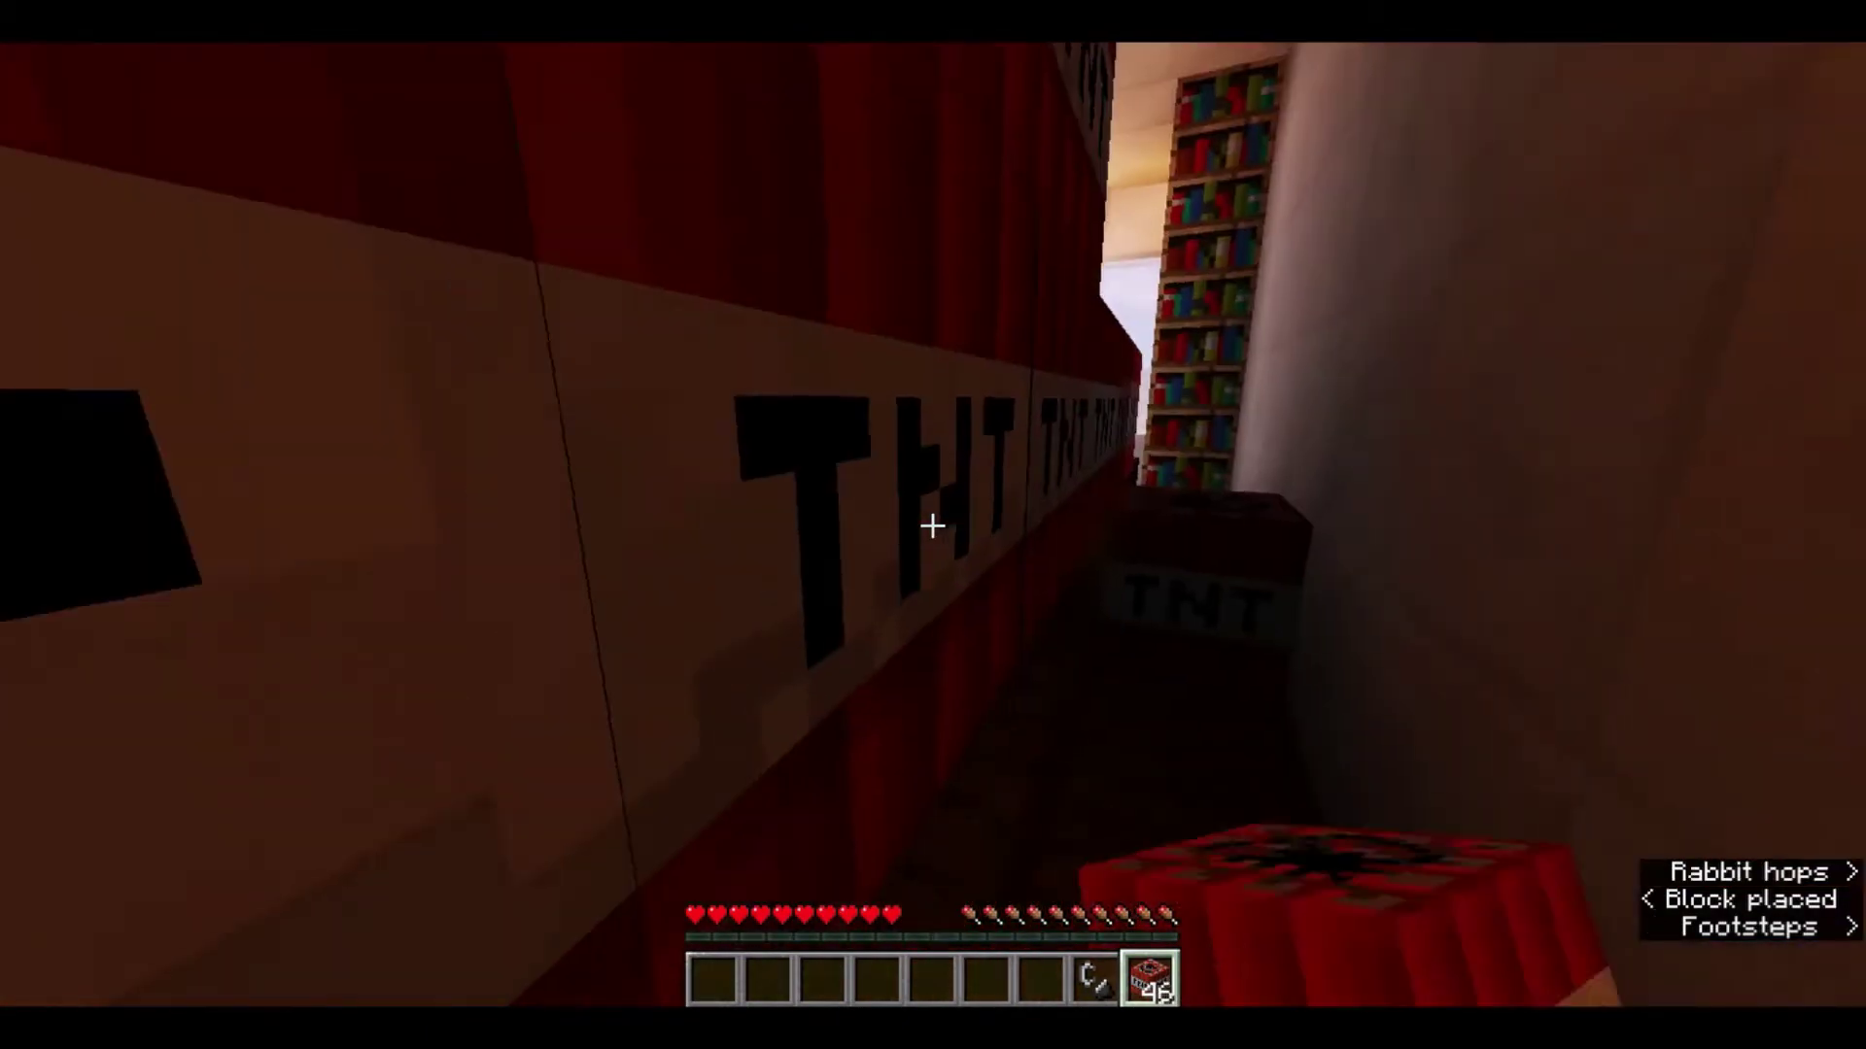
{"action": "right_click", "coordinate": [933, 525]}
{"action": "right_click", "coordinate": [934, 526]}
{"action": "right_click", "coordinate": [933, 525]}
{"action": "right_click", "coordinate": [934, 525]}
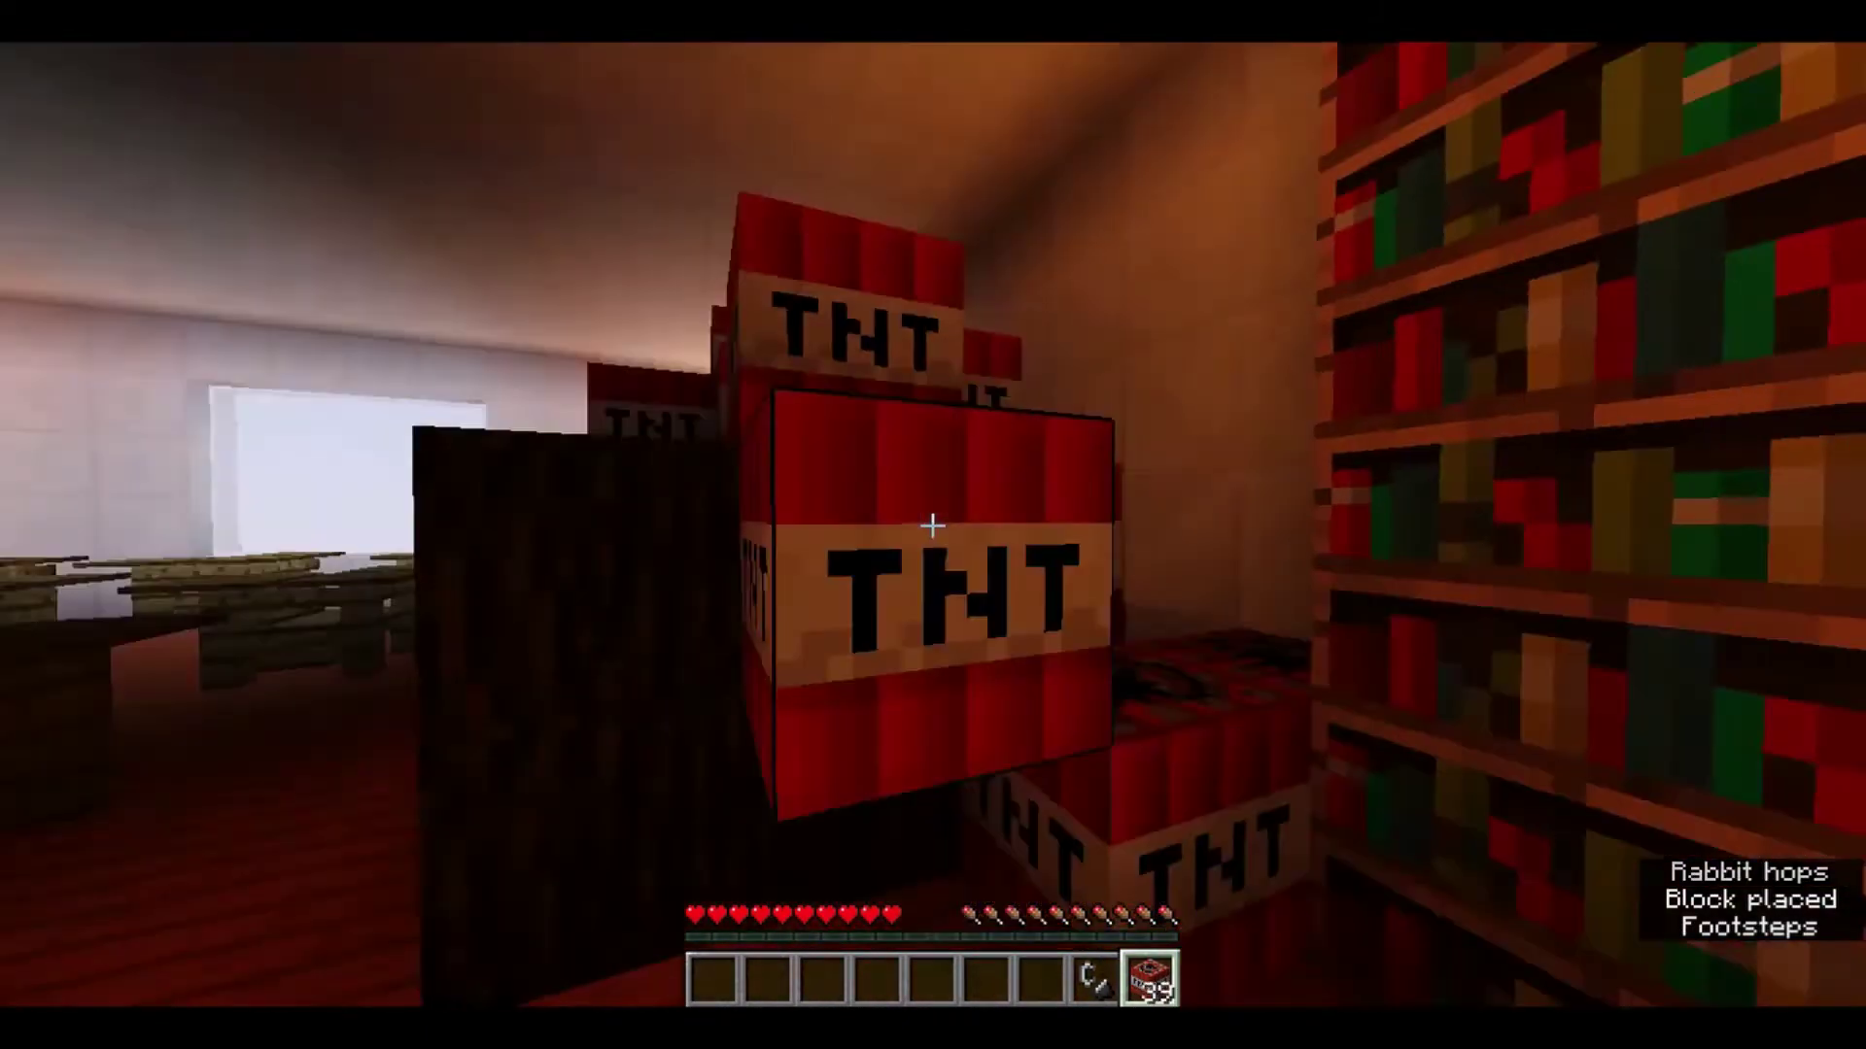
{"action": "right_click", "coordinate": [933, 524]}
{"action": "right_click", "coordinate": [934, 526]}
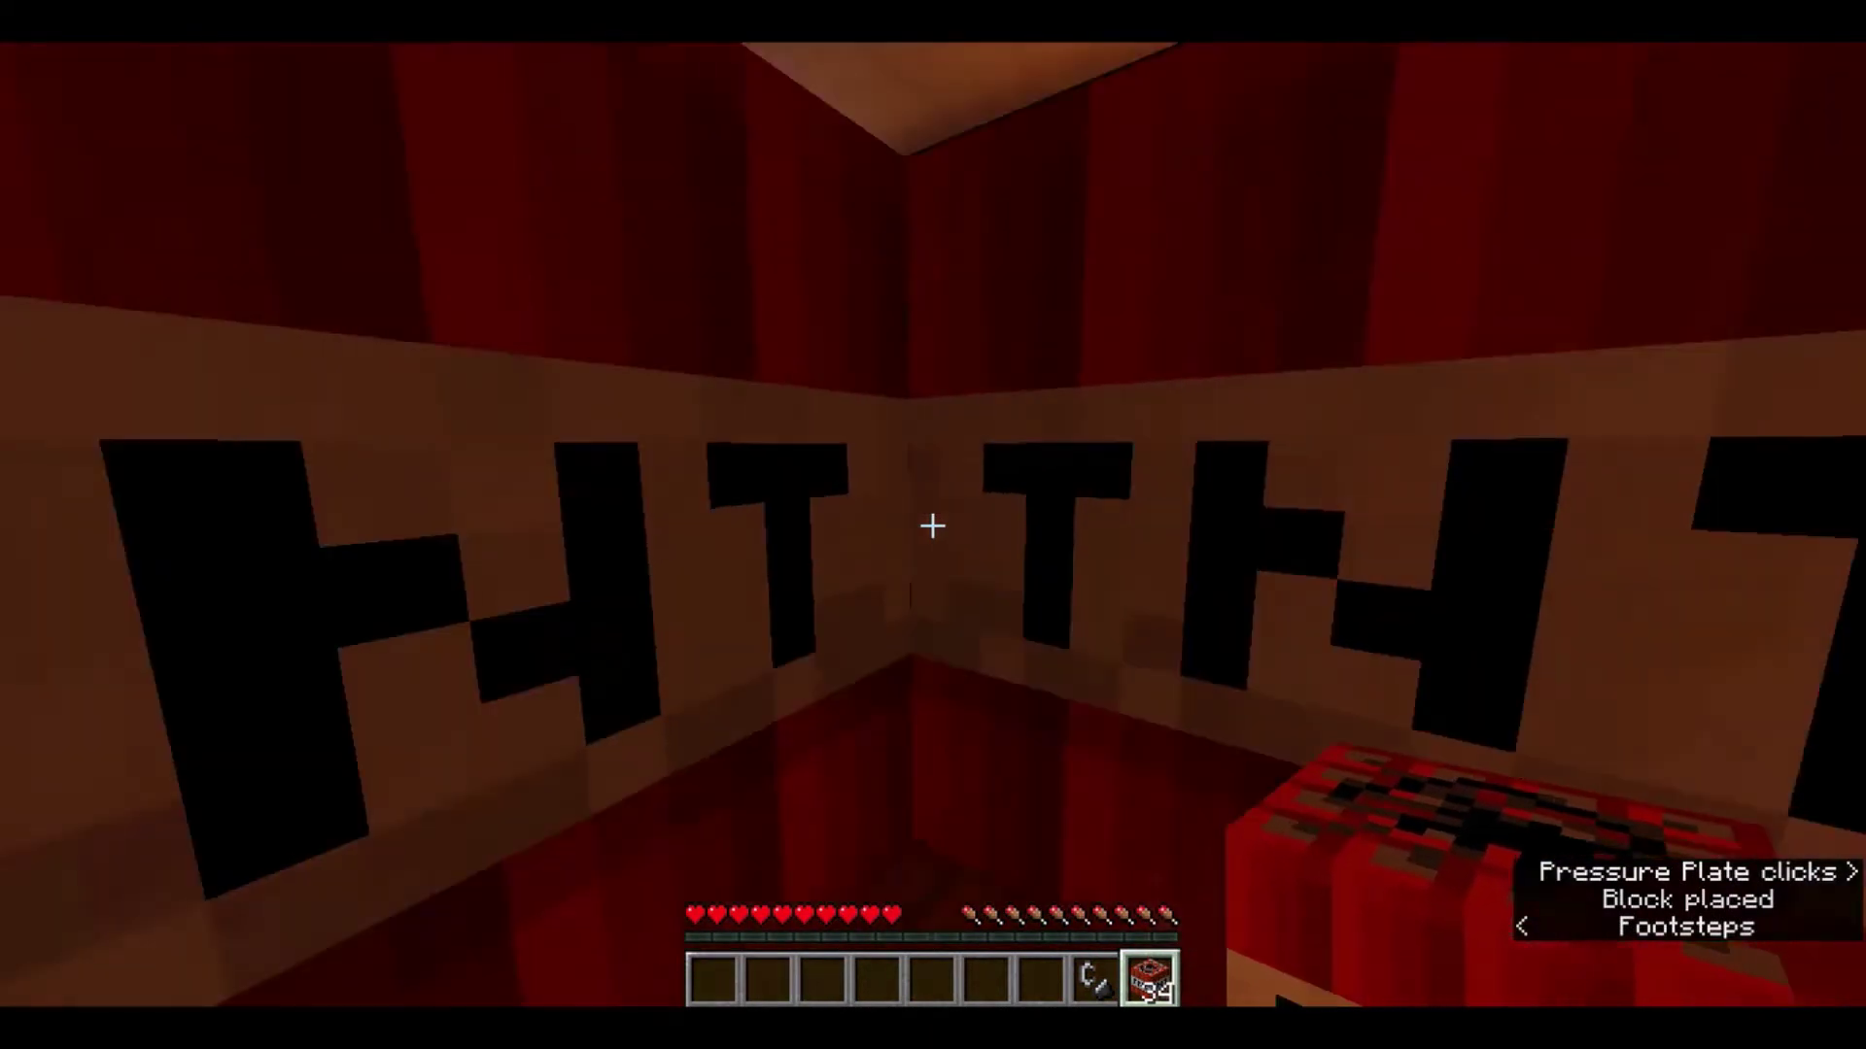
{"action": "scroll", "coordinate": [932, 525], "scroll_direction": "up", "scroll_amount": 1}
{"action": "right_click", "coordinate": [933, 526]}
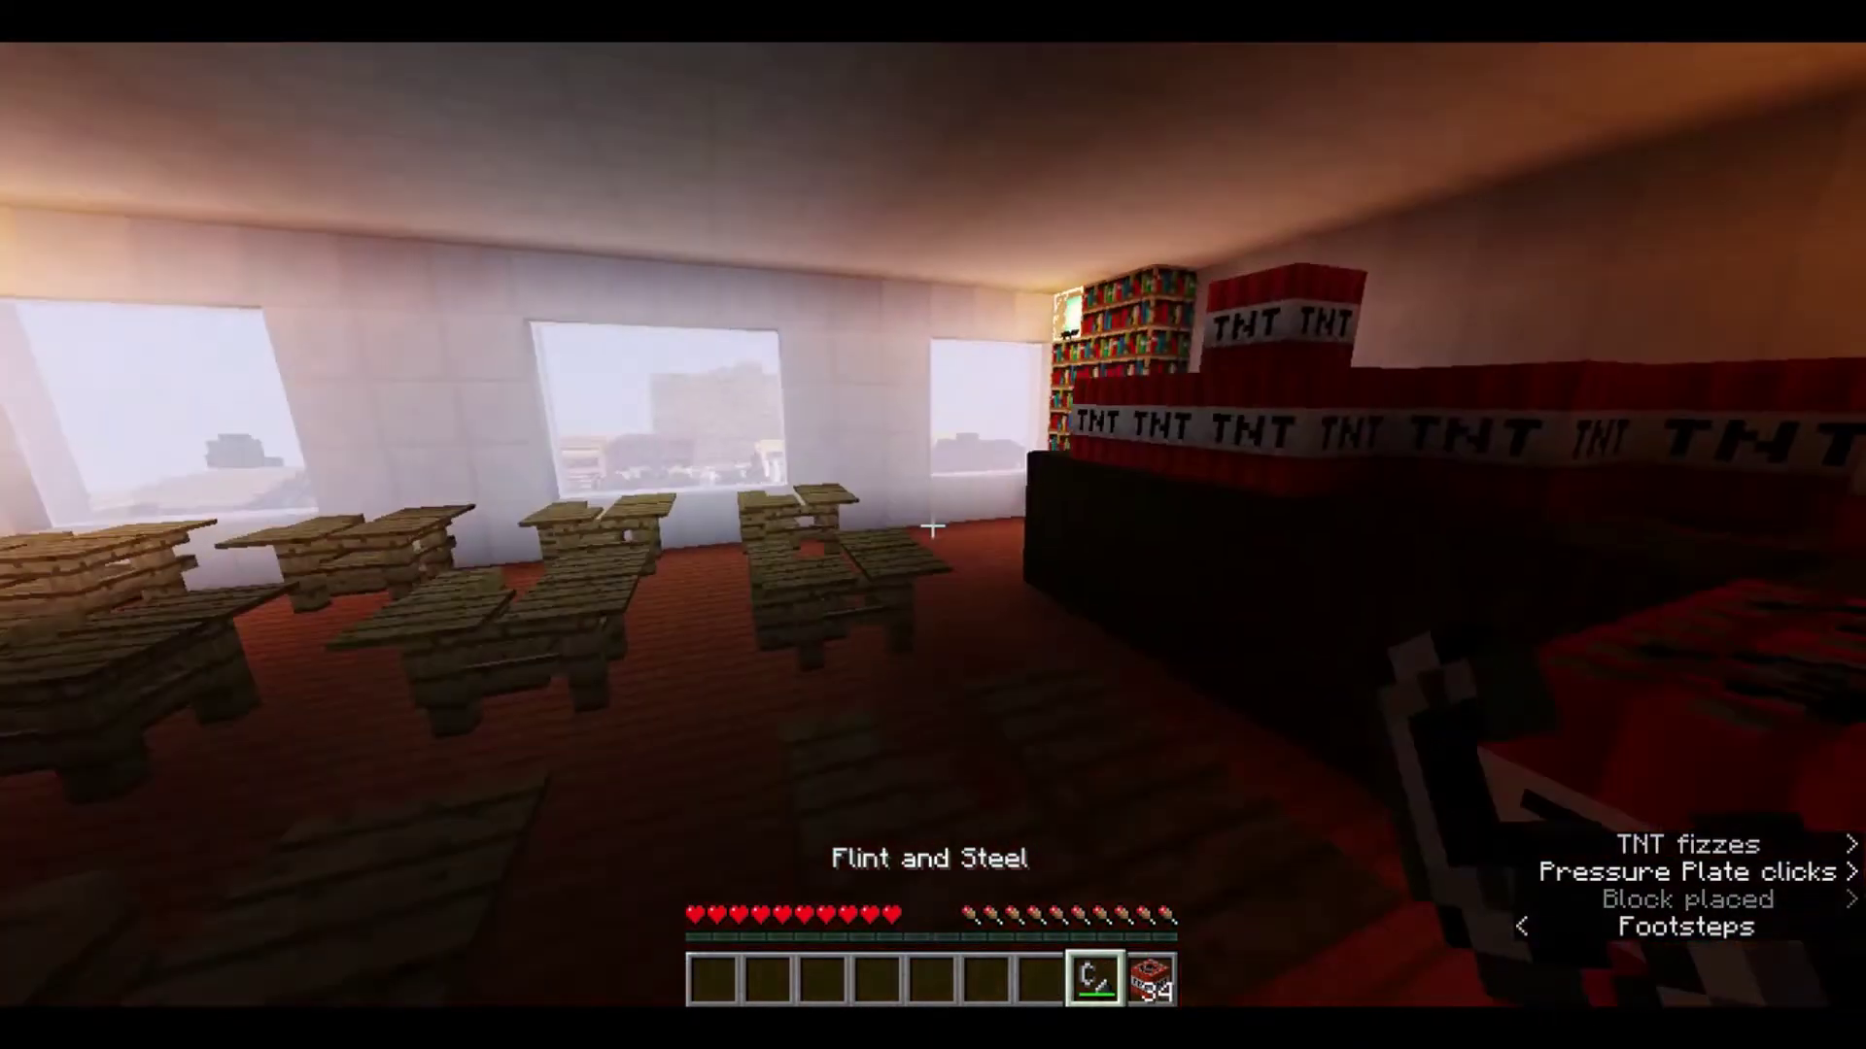
{"action": "scroll", "coordinate": [933, 525], "scroll_direction": "down", "scroll_amount": 1}
{"action": "right_click", "coordinate": [933, 524]}
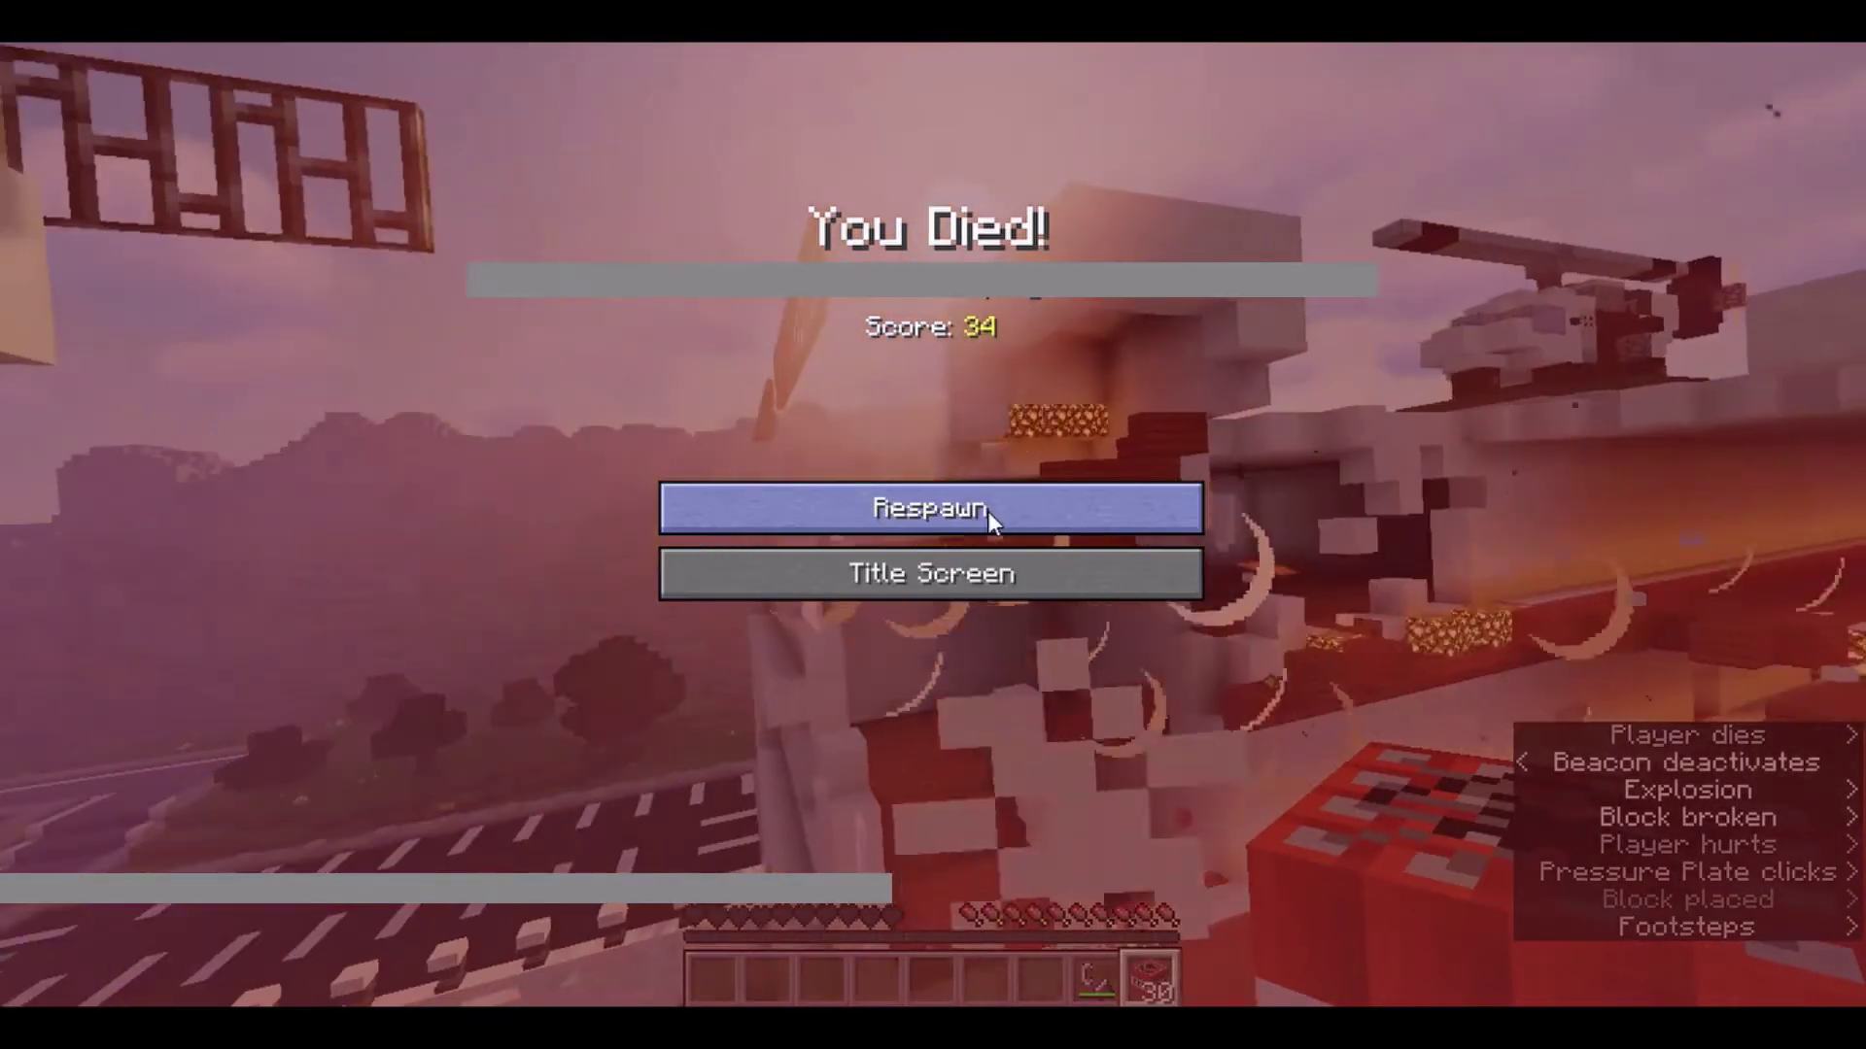
Respawn from the You Died! screen into the starting room.
{"action": "left_click", "coordinate": [993, 507]}
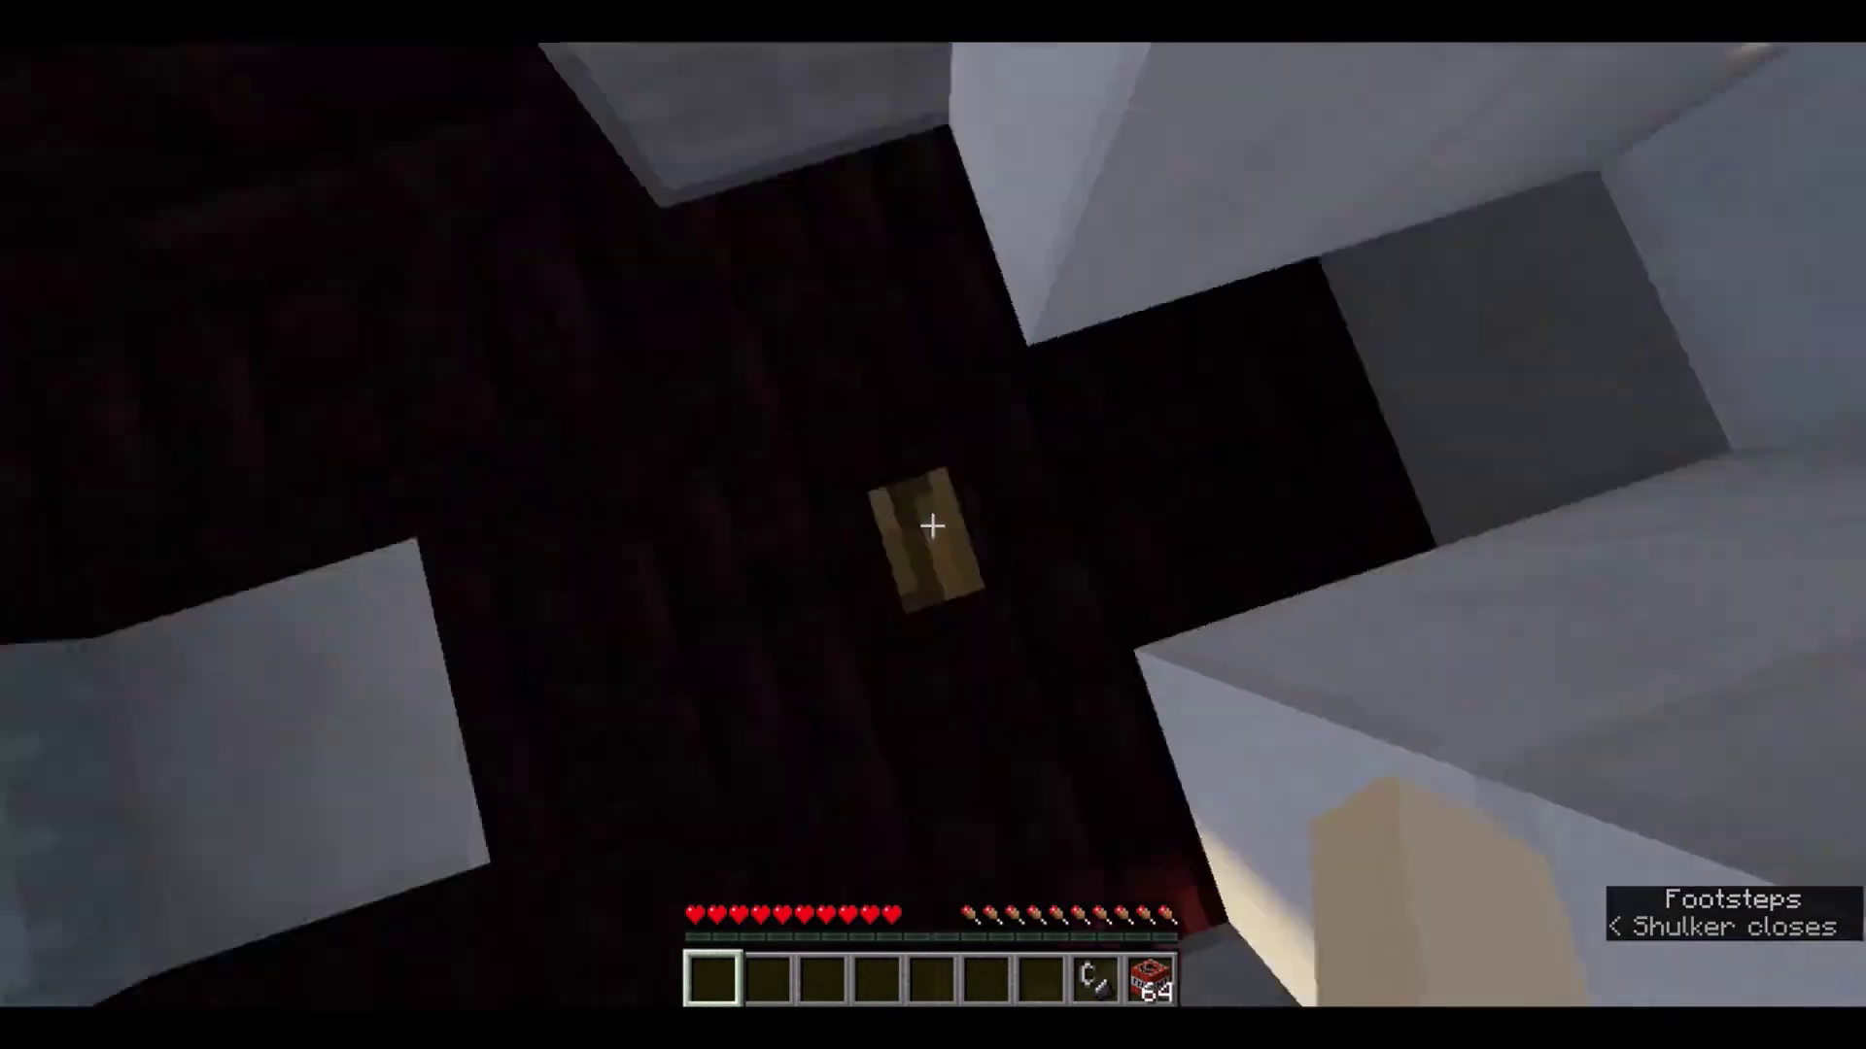
Take the button lift to the roof and walk back to the classroom door.
{"action": "right_click", "coordinate": [934, 525]}
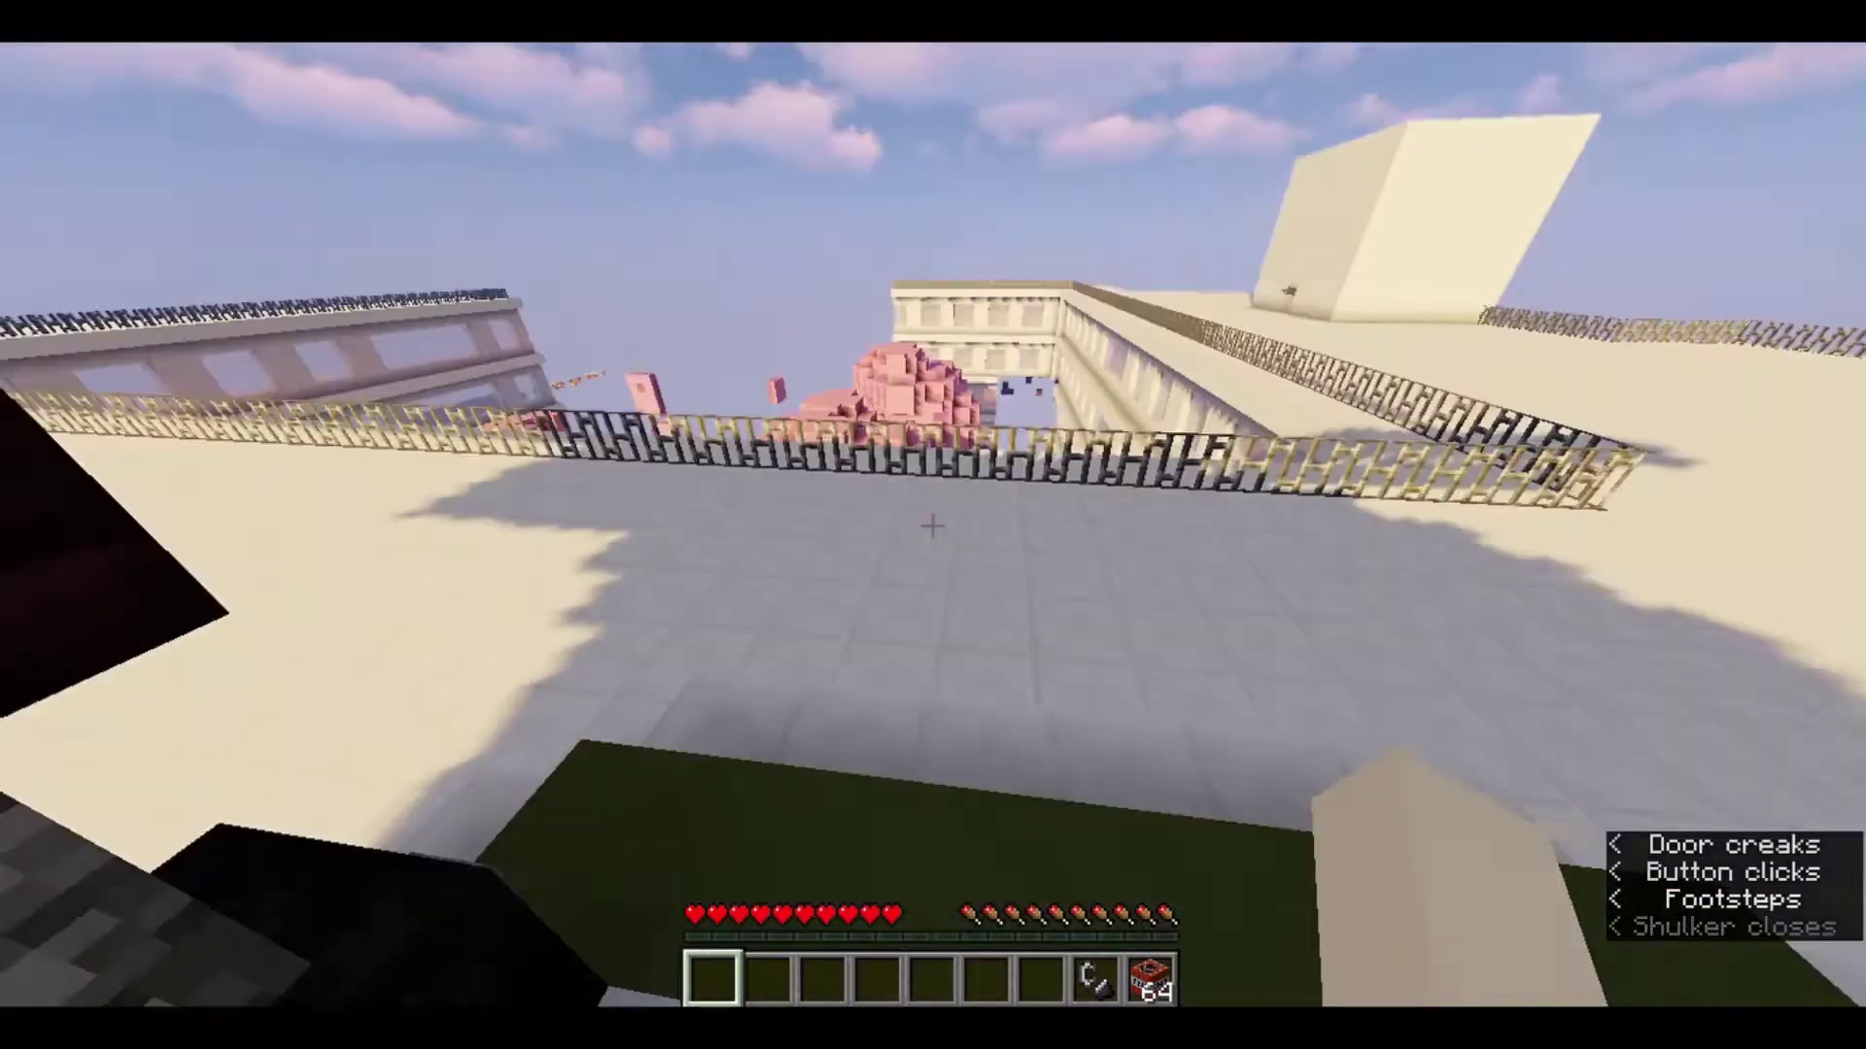
{"action": "key", "text": "w"}
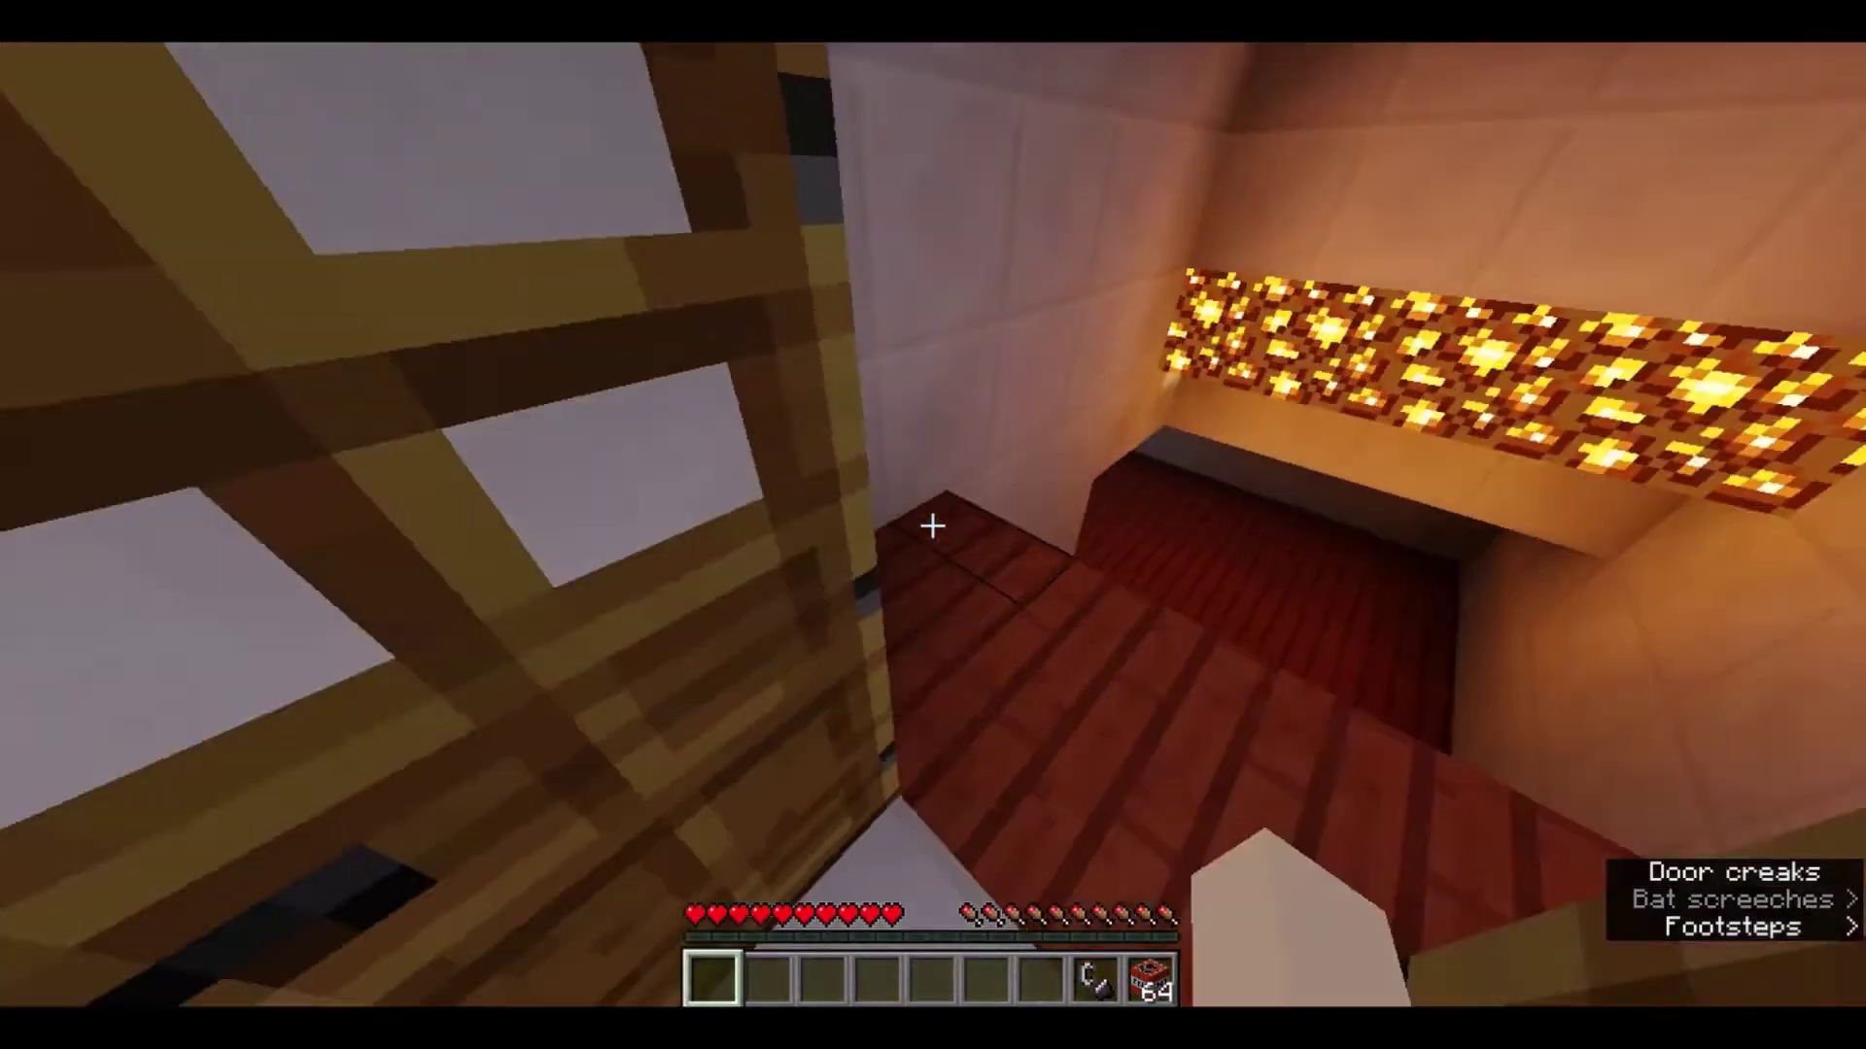
{"action": "scroll", "coordinate": [934, 526], "scroll_direction": "down", "scroll_amount": 4}
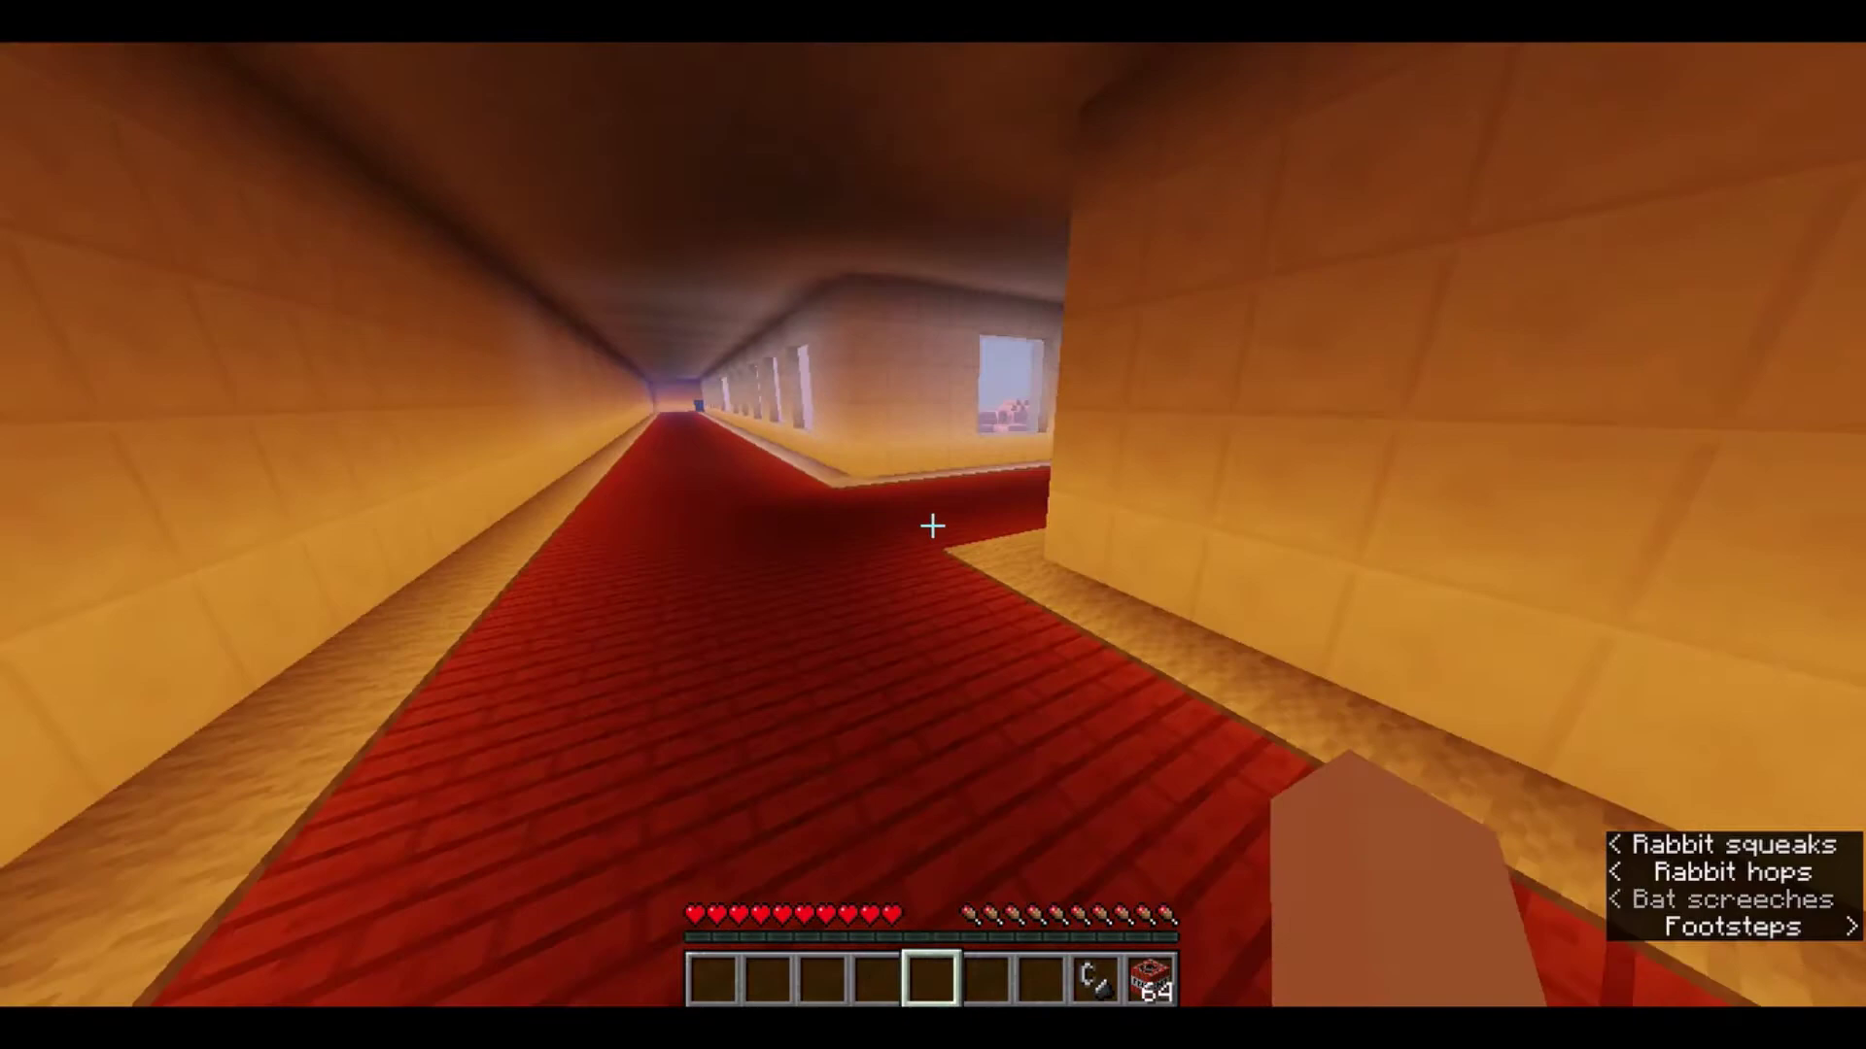
{"action": "scroll", "coordinate": [933, 525], "scroll_direction": "down", "scroll_amount": 4}
{"action": "right_click", "coordinate": [933, 525]}
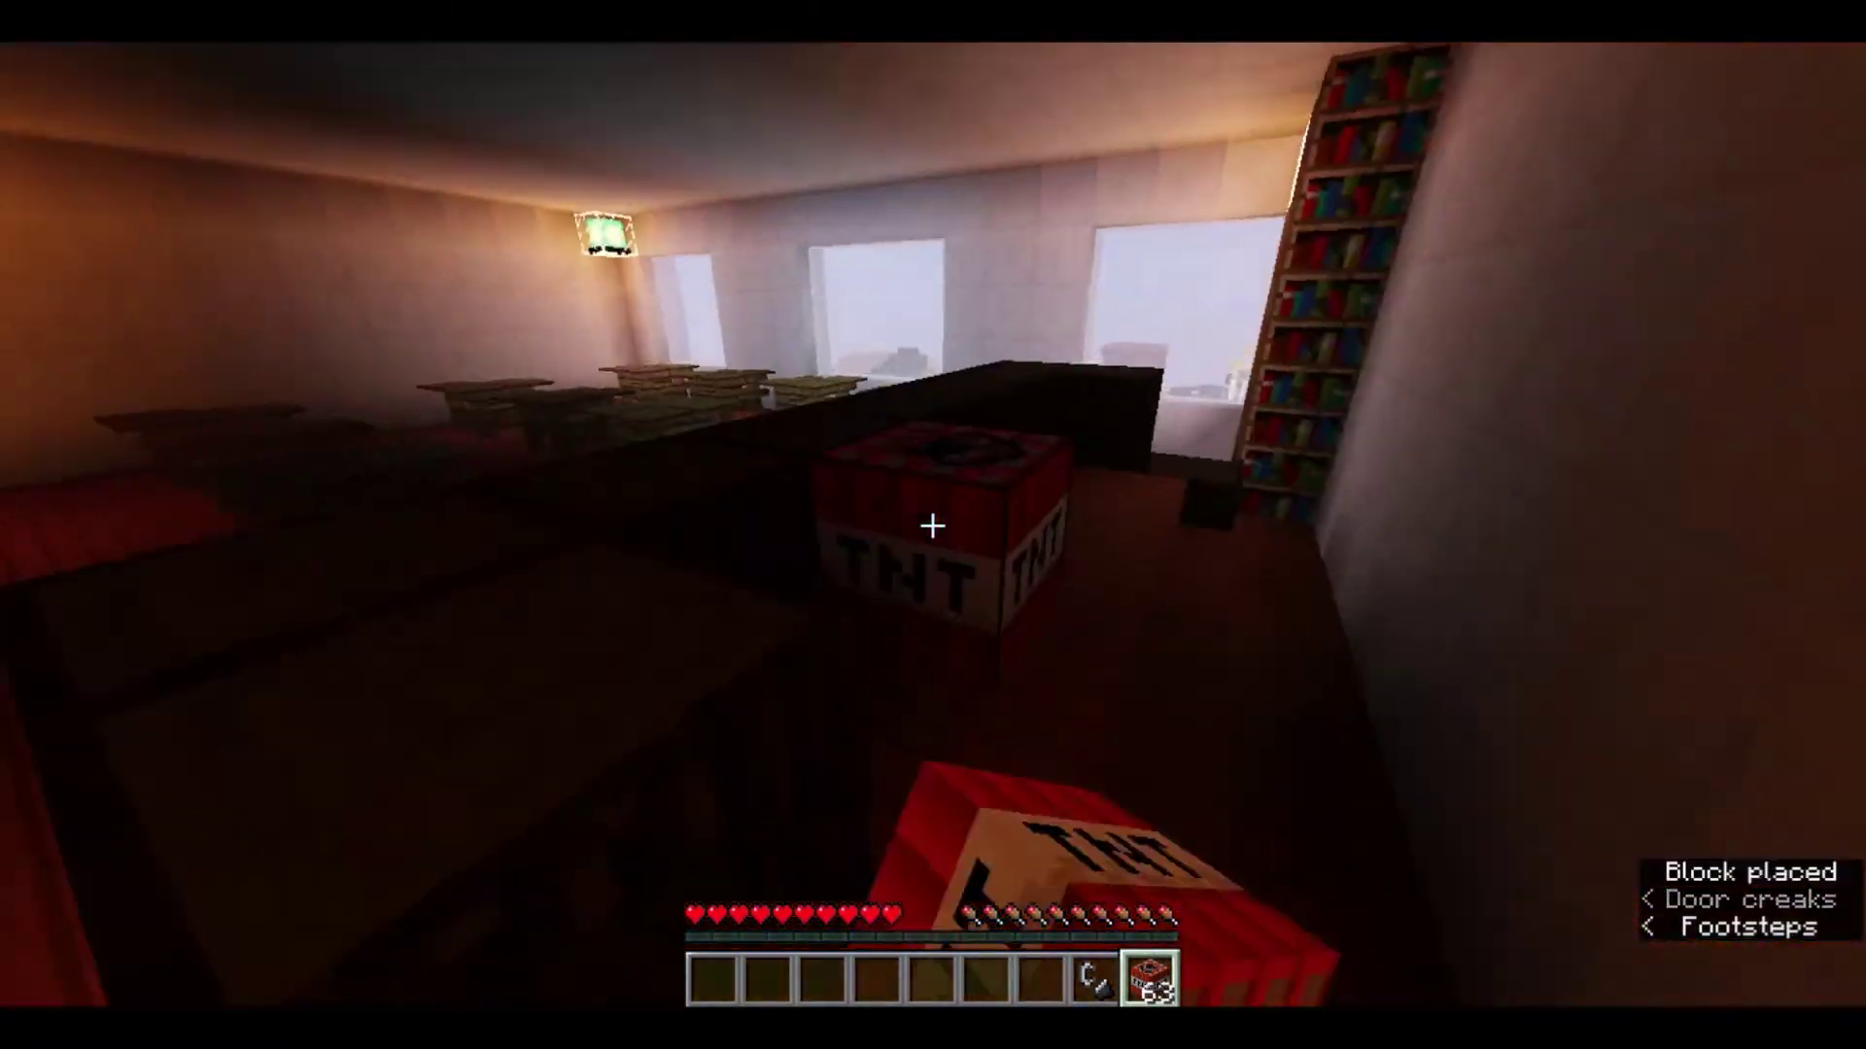
Restack five TNT blocks around the desk, switching between flint and steel and TNT.
{"action": "right_click", "coordinate": [934, 524]}
{"action": "right_click", "coordinate": [933, 525]}
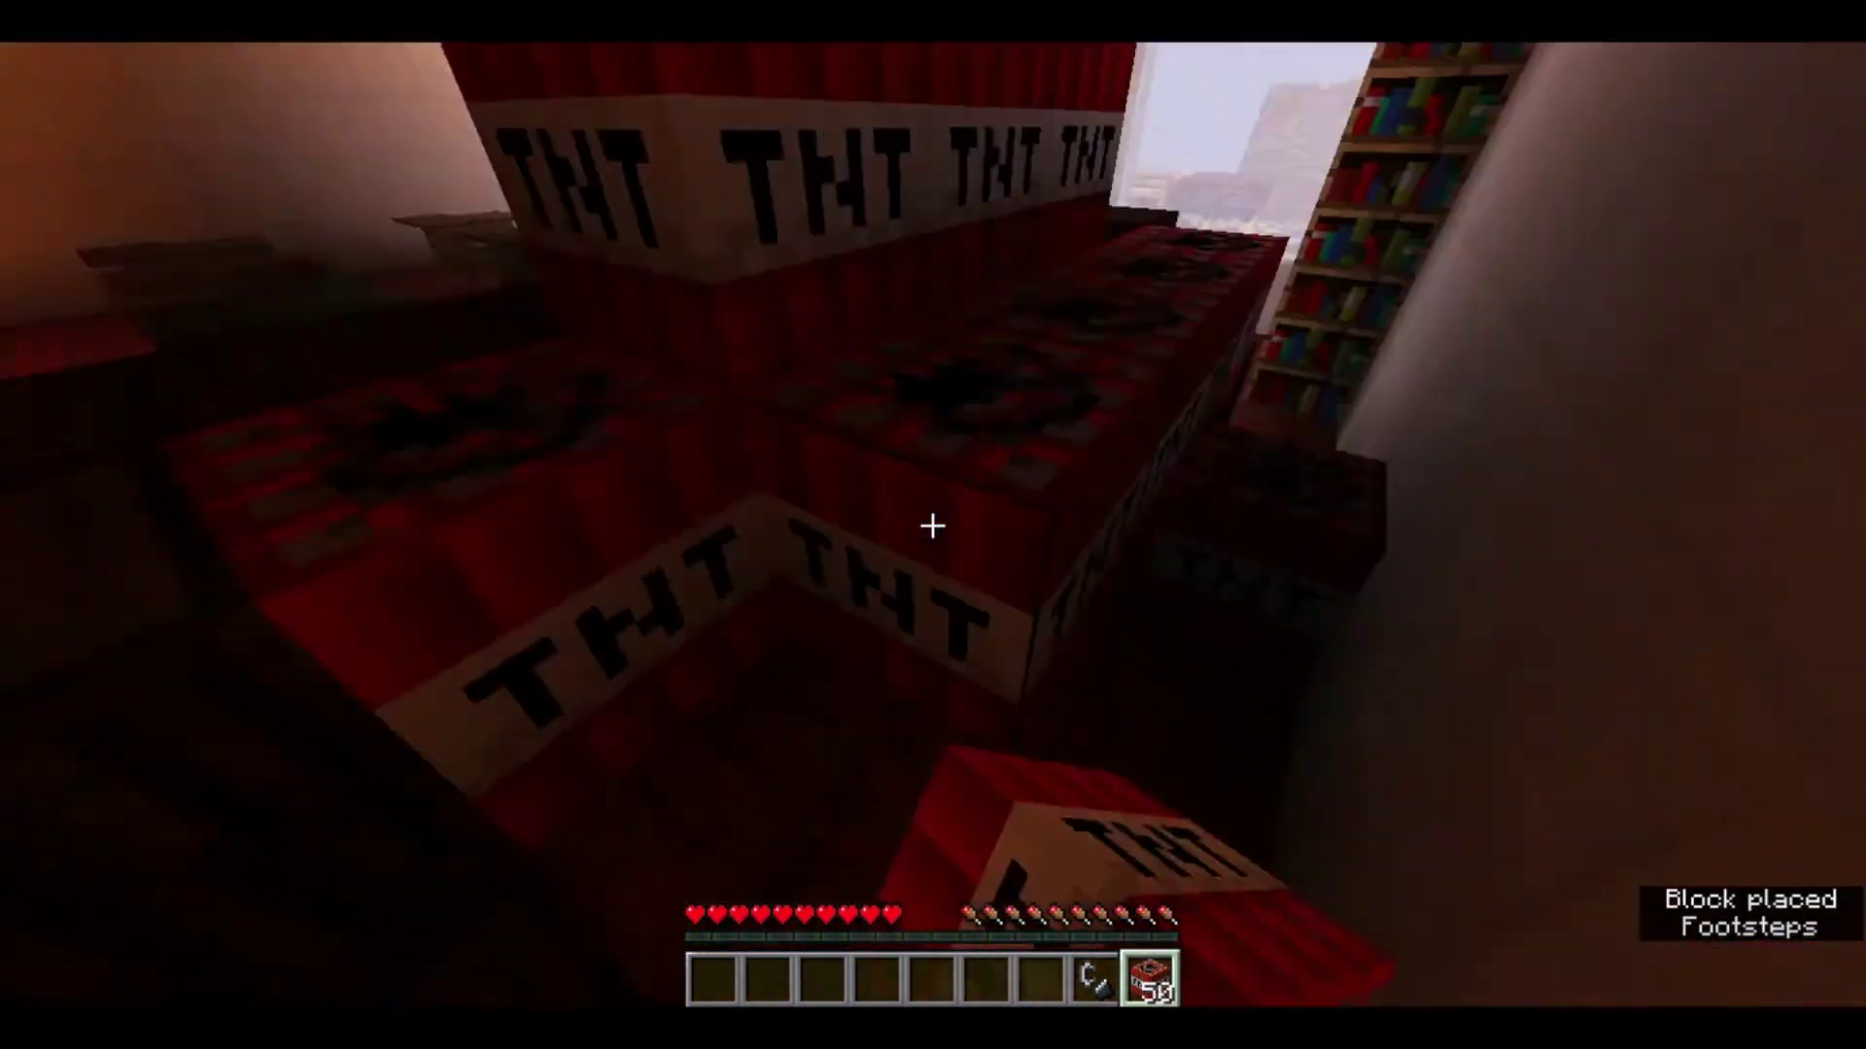
{"action": "right_click", "coordinate": [933, 525]}
{"action": "right_click", "coordinate": [934, 524]}
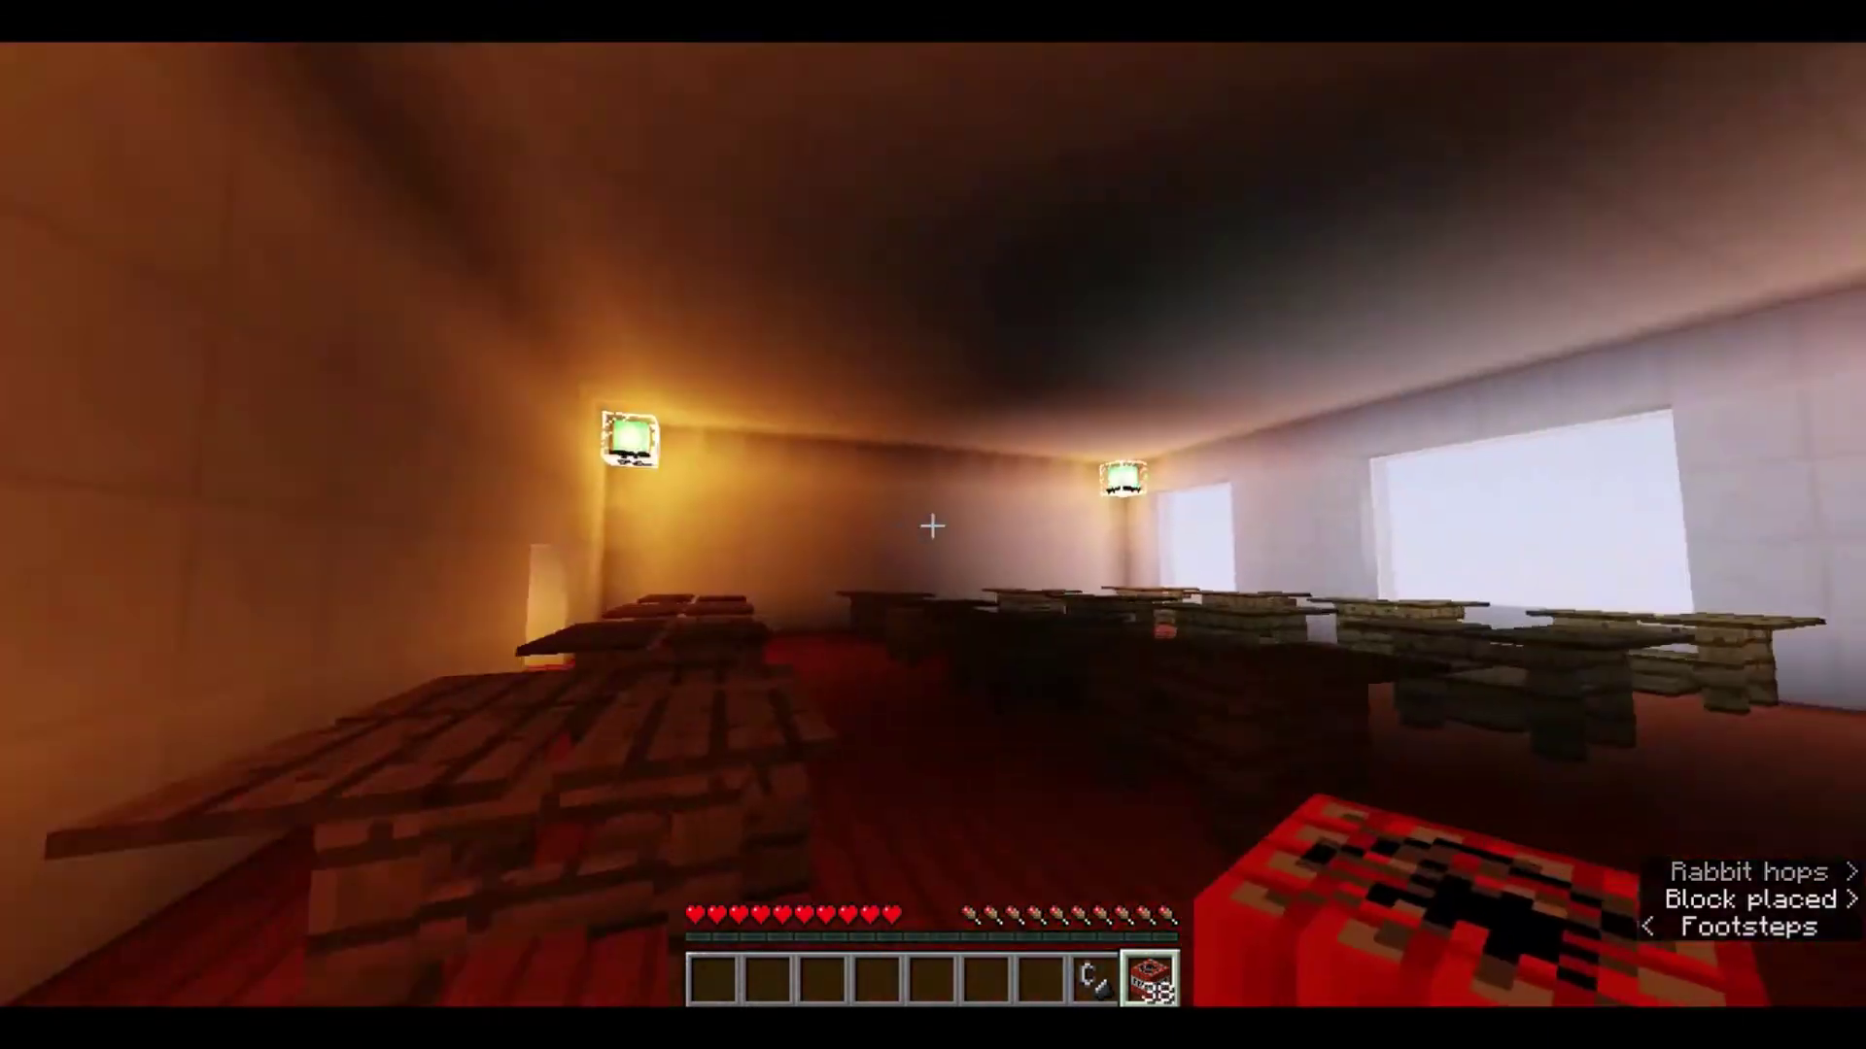
{"action": "right_click", "coordinate": [934, 525]}
{"action": "key", "text": "8"}
{"action": "key", "text": "9"}
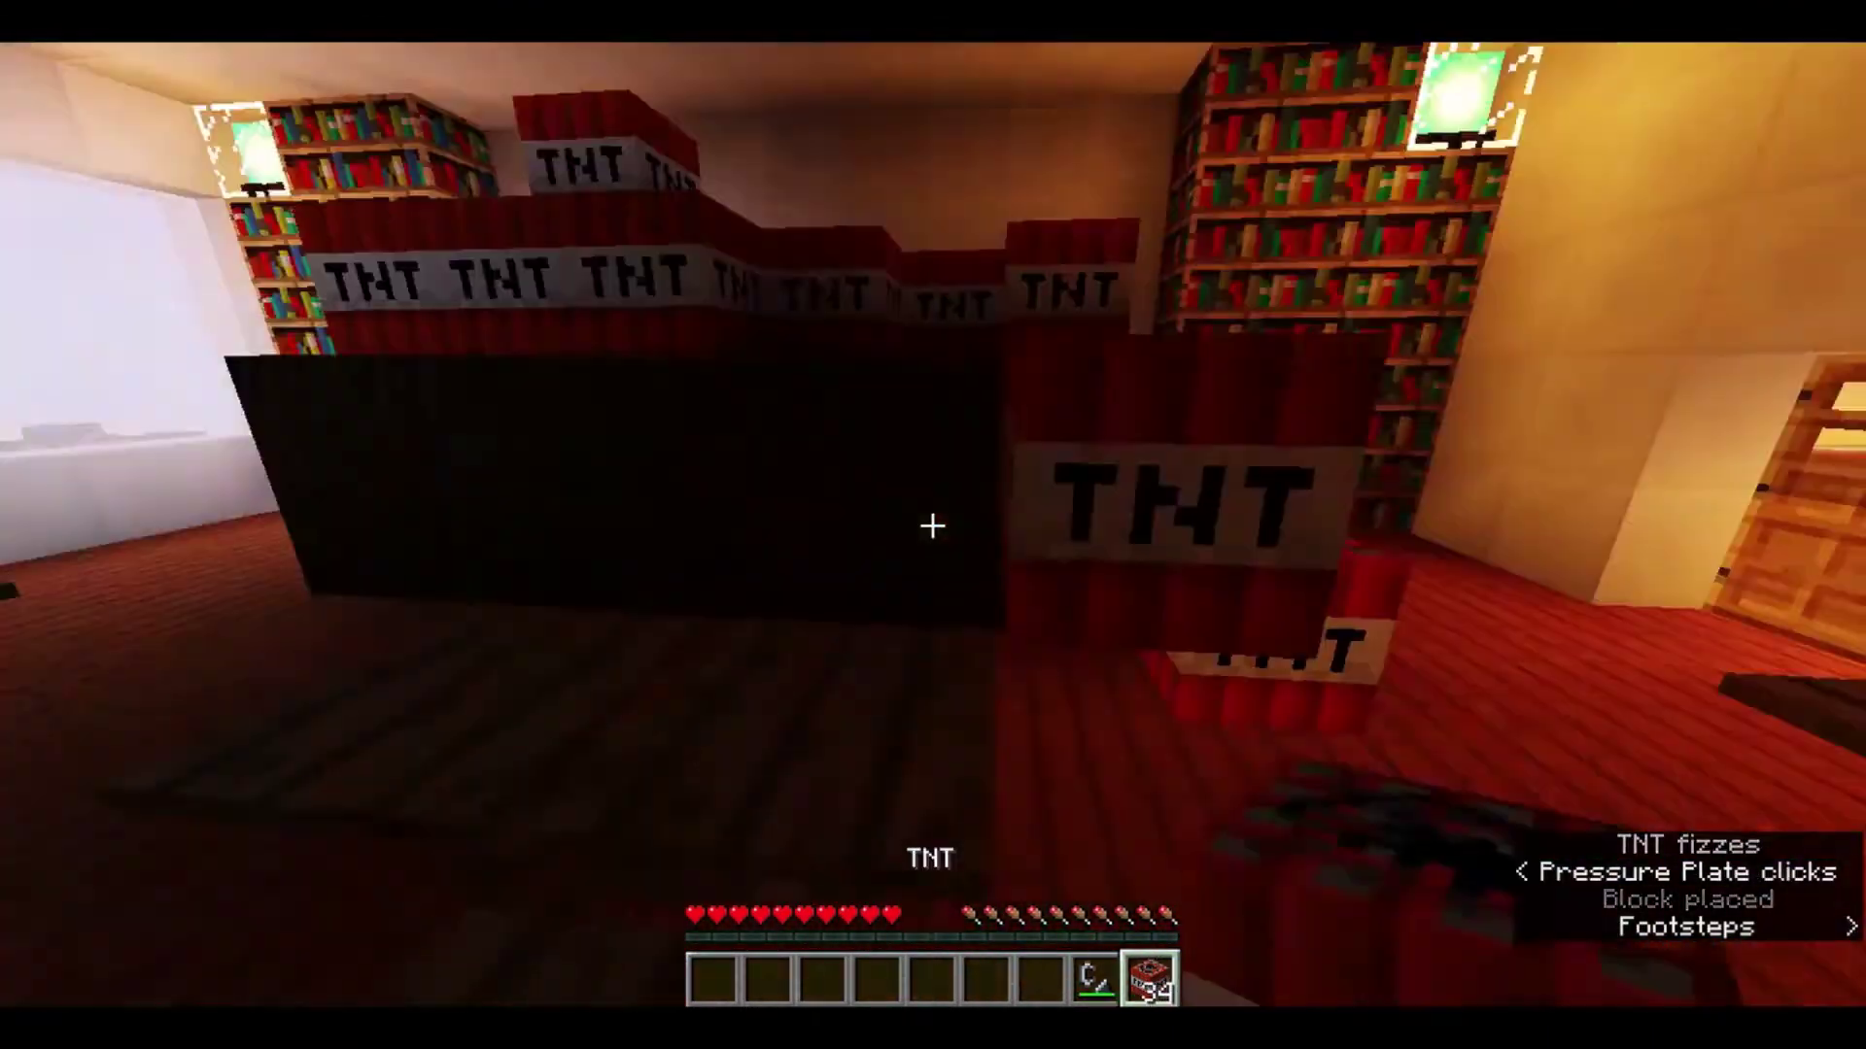
Place two more TNT blocks while the pile explodes and kills the player.
{"action": "right_click", "coordinate": [933, 525]}
{"action": "right_click", "coordinate": [932, 524]}
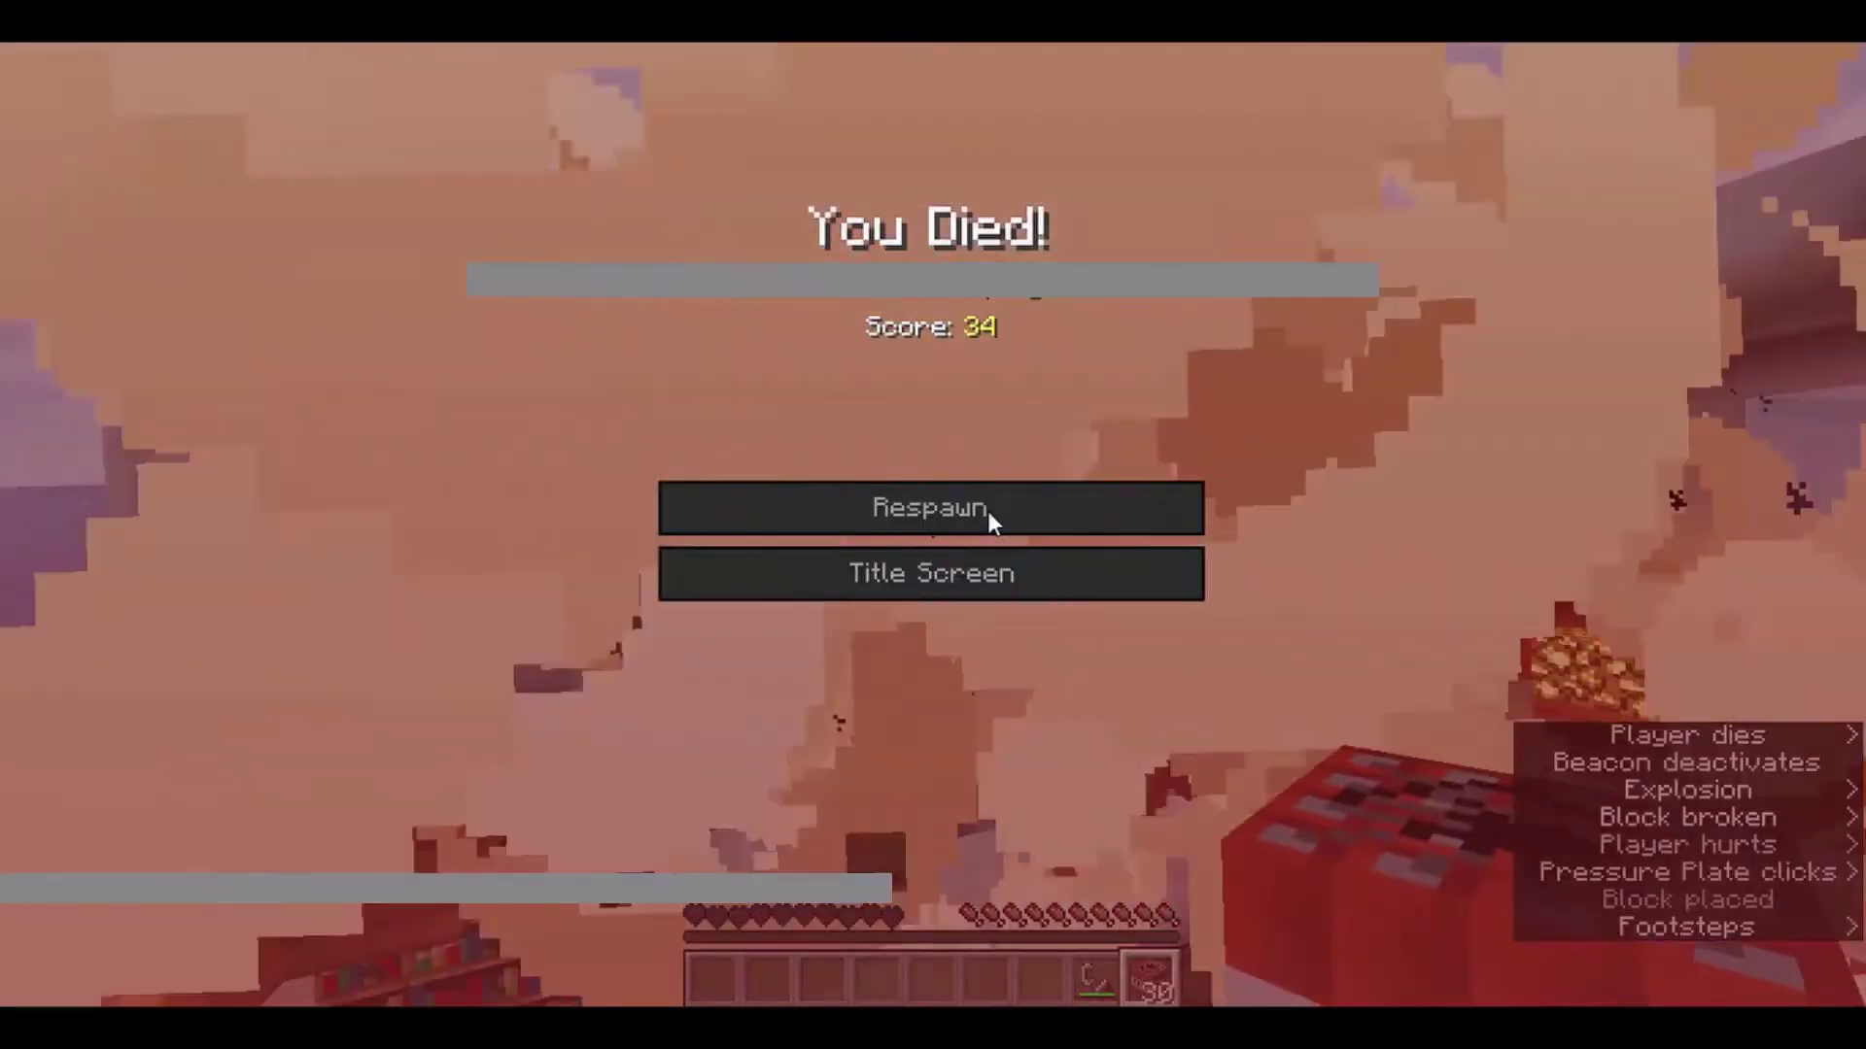